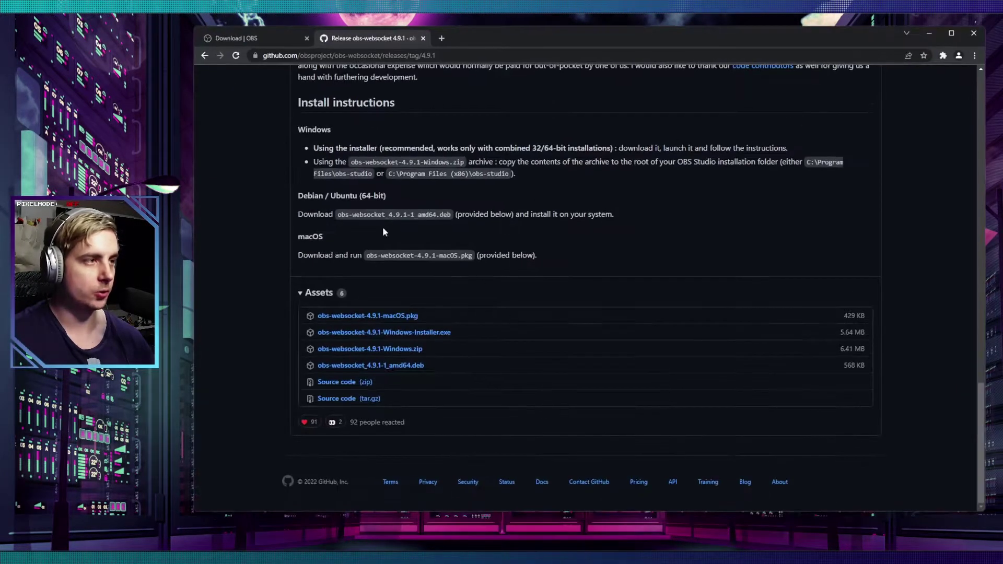
- Look over the OBS Studio download options on the OBS download page
{"action": "key", "text": "ctrl+shift+Tab"}
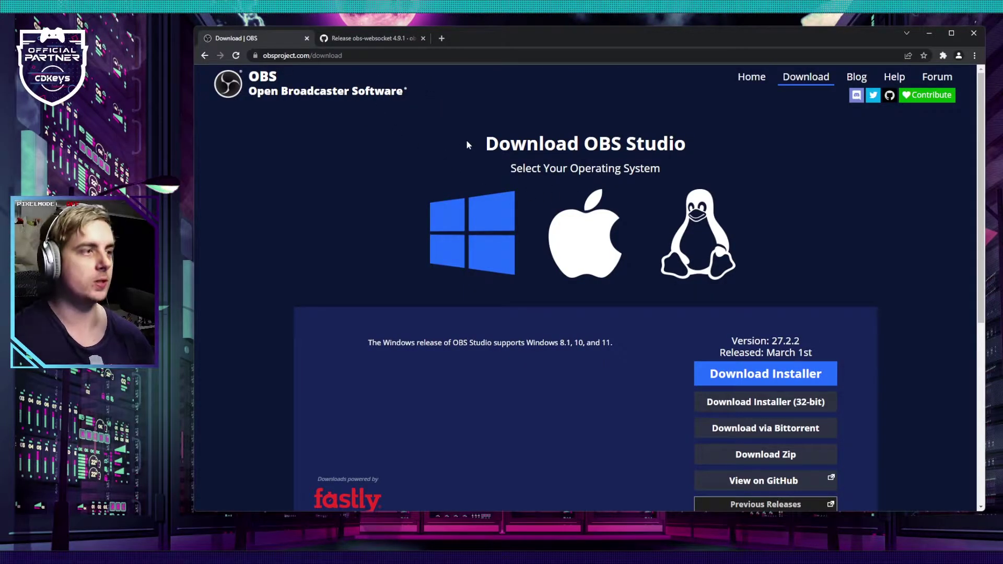
{"action": "scroll", "coordinate": [600, 212], "scroll_direction": "down", "scroll_amount": 1}
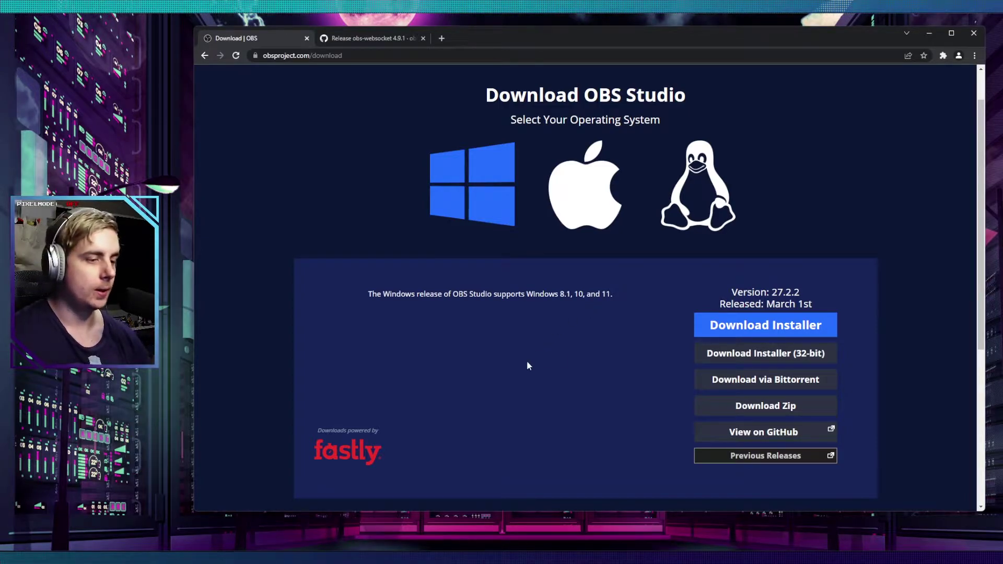
- Go to the streamer.bot website in a new browser tab and download Streamer.bot v0.1.7
{"action": "left_click", "coordinate": [443, 38]}
{"action": "type", "text": "streamer.bot"}
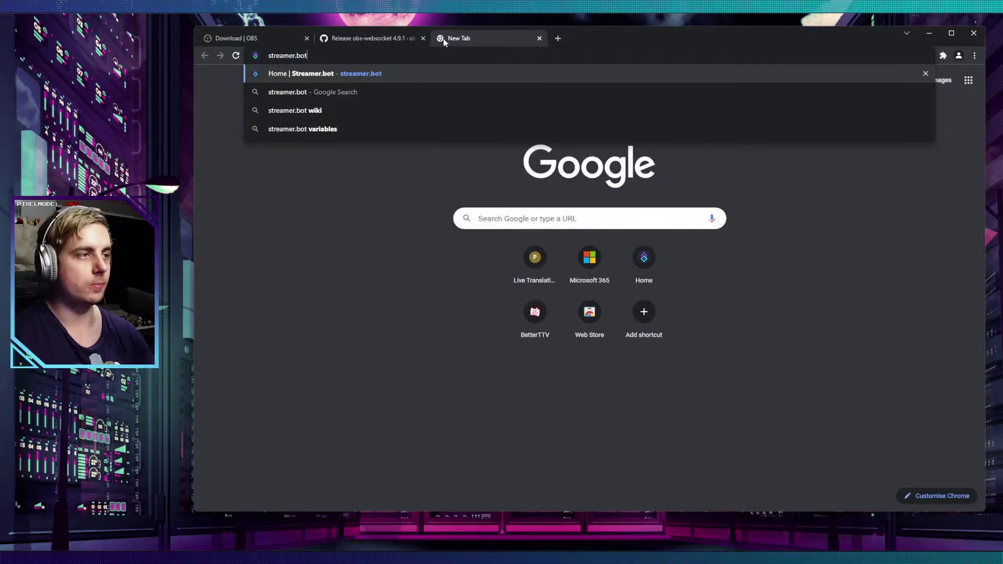
{"action": "key", "text": "Return"}
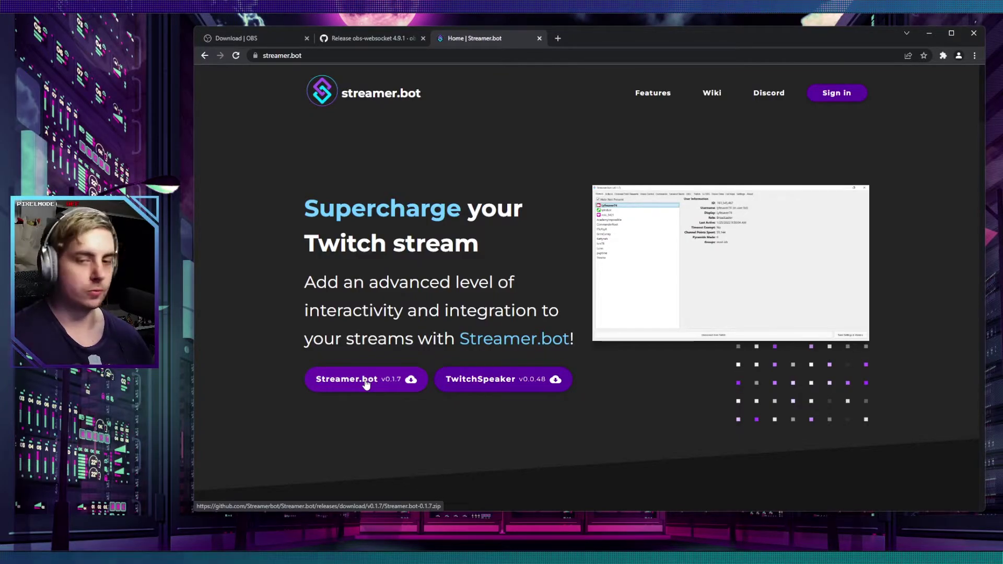
{"action": "left_click", "coordinate": [365, 381]}
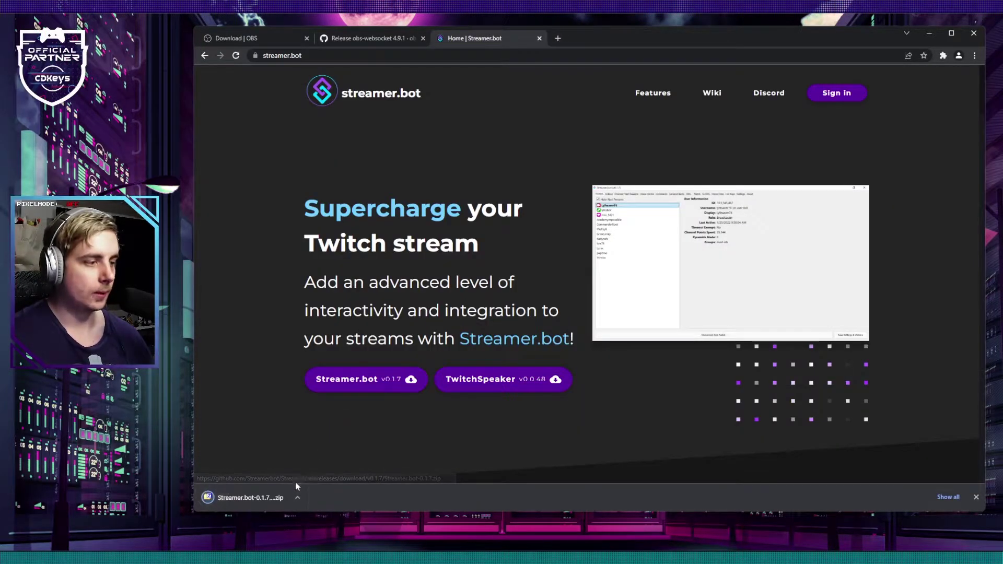
- Open the downloaded Streamer.bot zip archive and select all the files in it
{"action": "left_click", "coordinate": [263, 496]}
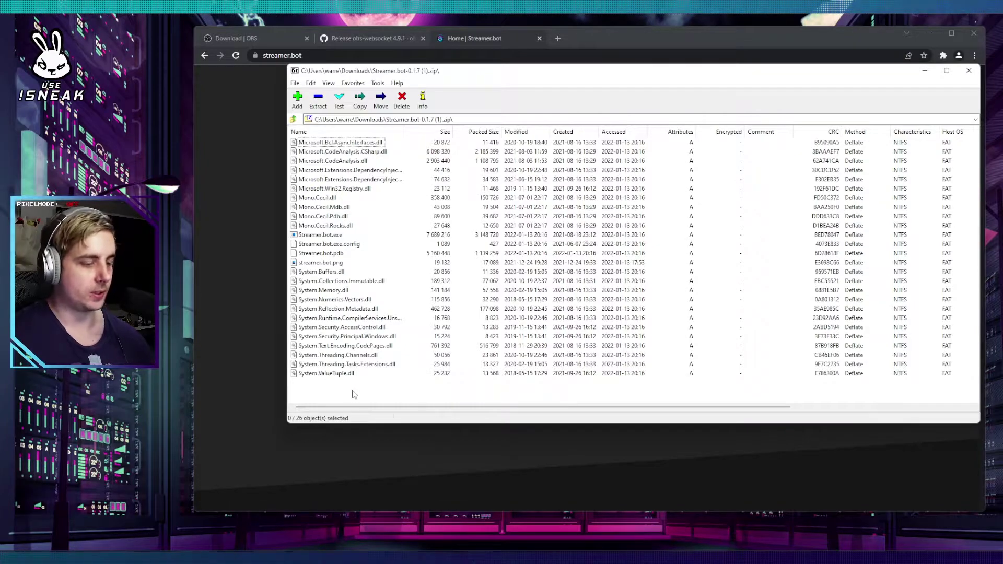
{"action": "key", "text": "ctrl+a"}
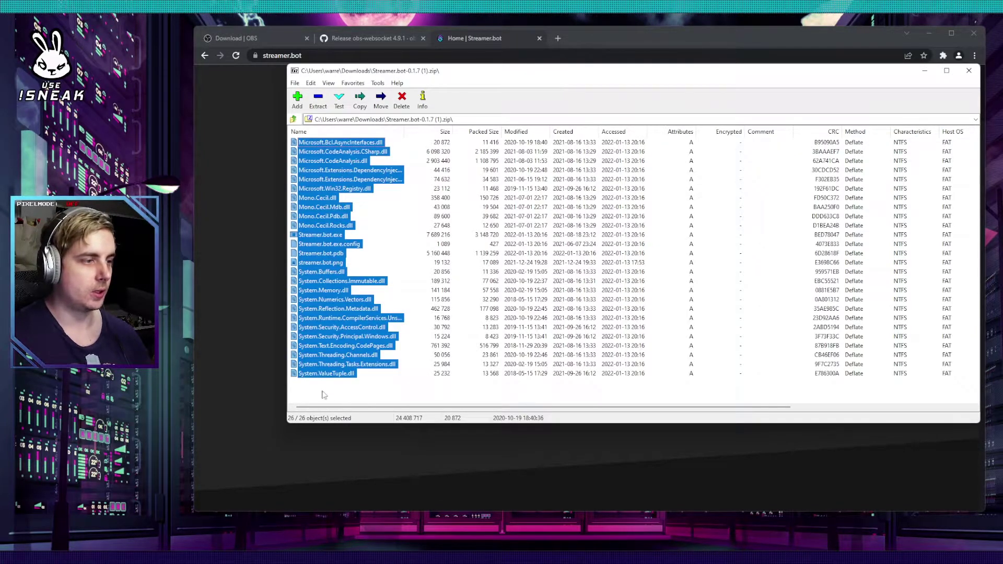
{"action": "right_click", "coordinate": [333, 154]}
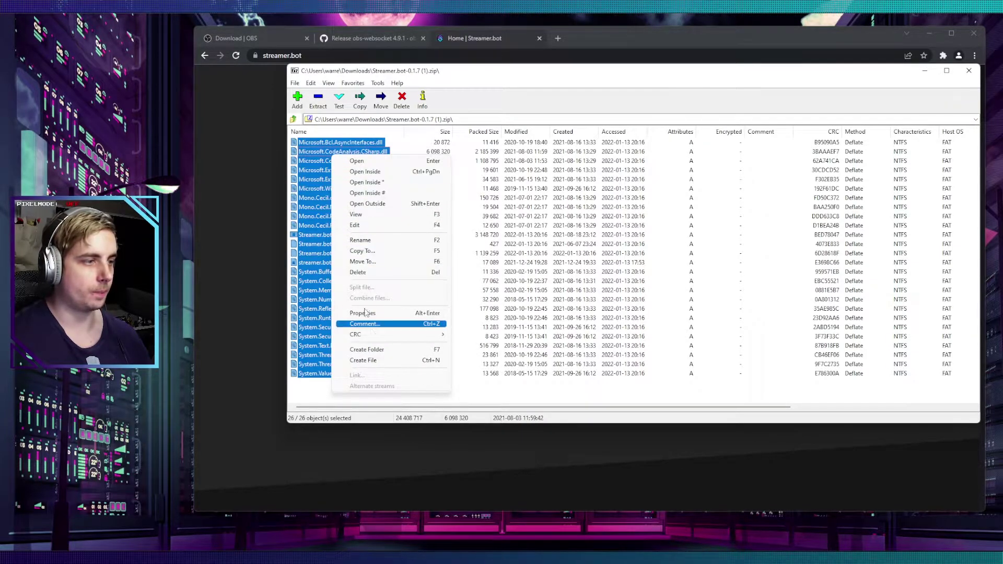
{"action": "left_click", "coordinate": [327, 405]}
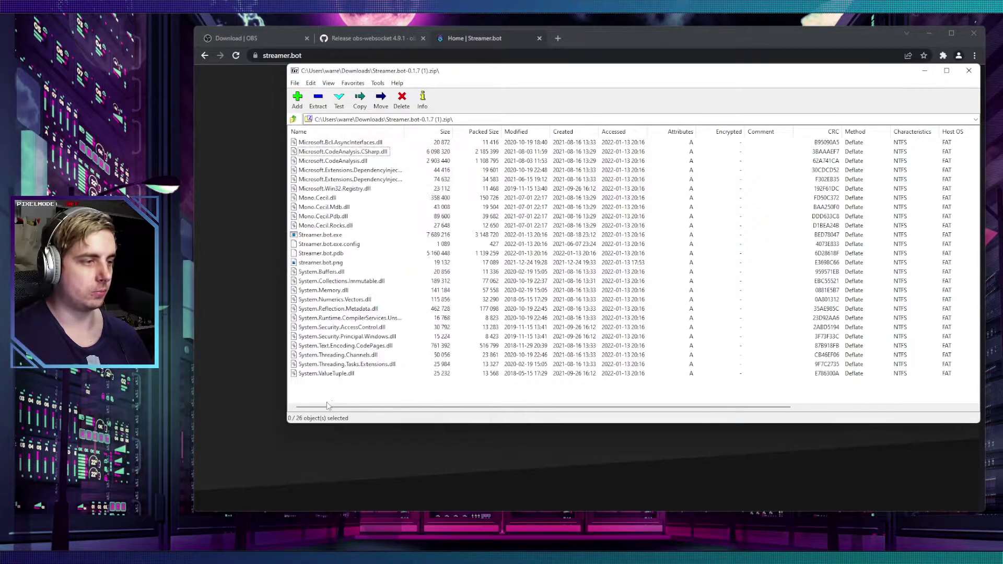
{"action": "left_click_drag", "start_coordinate": [327, 406], "coordinate": [331, 143]}
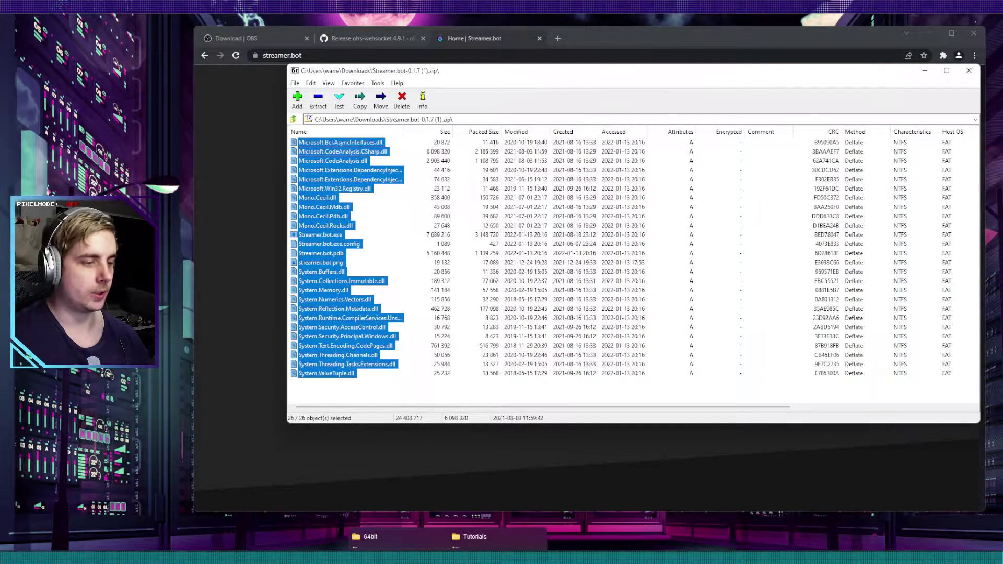
- Create a new folder named Streamer.bot inside the Tutorials folder
{"action": "left_click", "coordinate": [531, 536]}
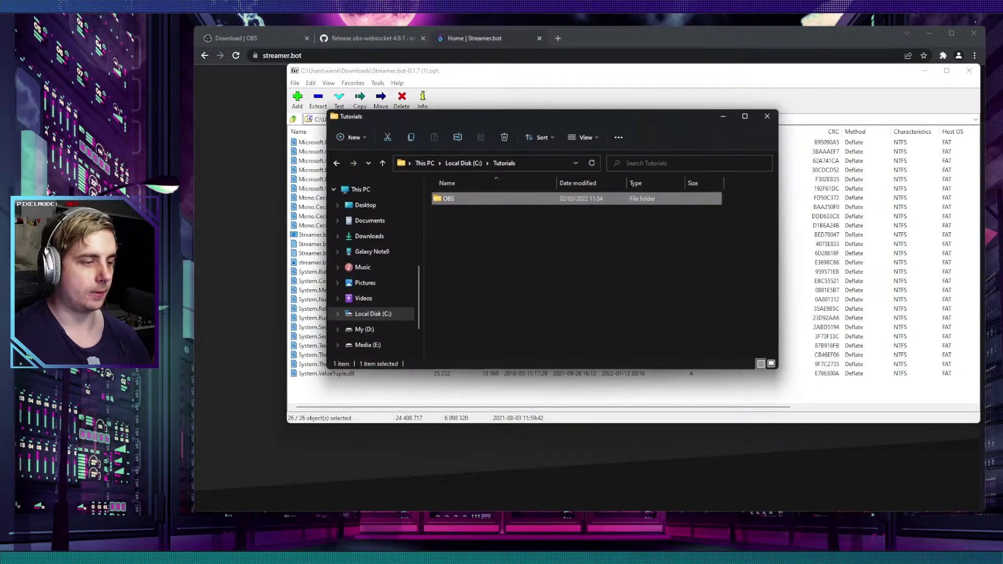
{"action": "right_click", "coordinate": [524, 249]}
{"action": "mouse_move", "coordinate": [562, 325]}
{"action": "left_click", "coordinate": [700, 325]}
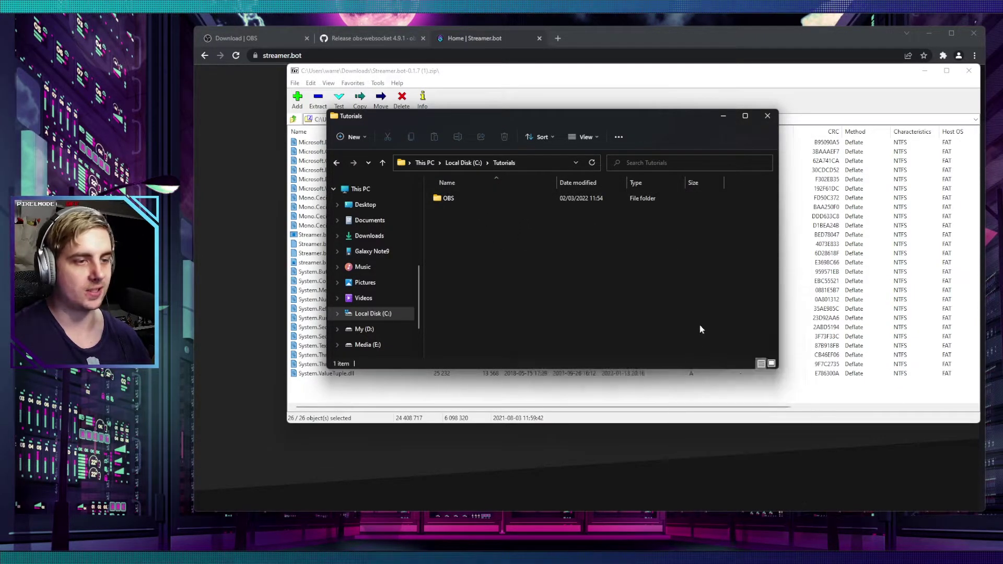
{"action": "type", "text": "Streamer.bot"}
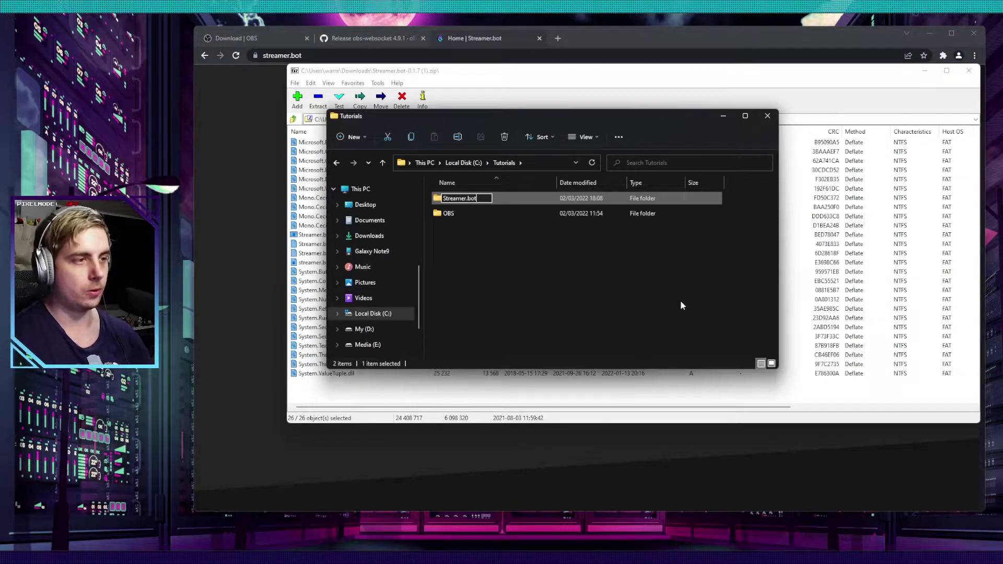
{"action": "key", "text": "Return"}
- Extract the selected archive files into the Streamer.bot folder and open that folder to its program file
{"action": "left_click_drag", "start_coordinate": [313, 197], "coordinate": [464, 250]}
{"action": "left_click_drag", "start_coordinate": [529, 338], "coordinate": [531, 343]}
{"action": "key", "text": "alt+Tab"}
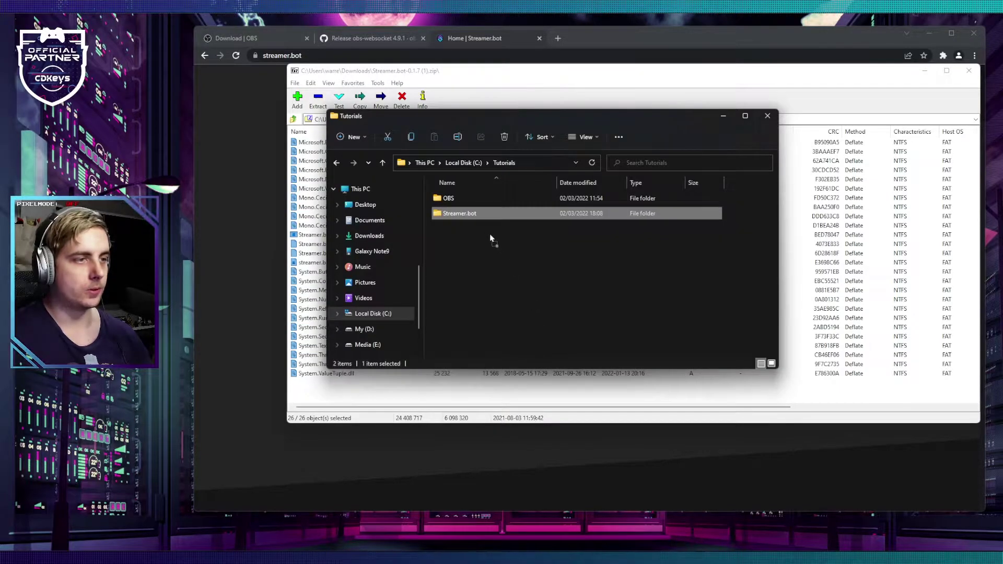
{"action": "left_click_drag", "start_coordinate": [490, 238], "coordinate": [478, 211]}
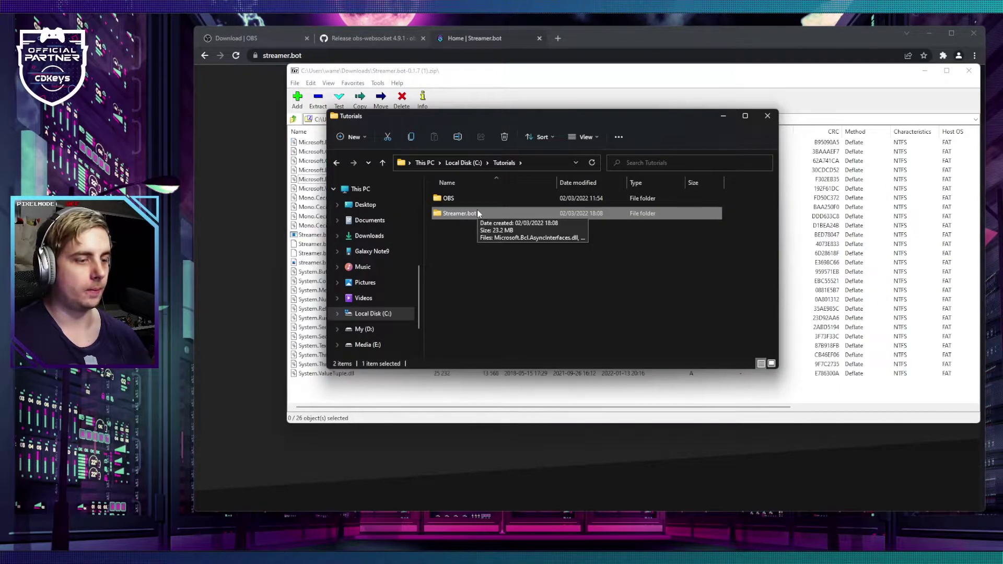
{"action": "double_click", "coordinate": [474, 212]}
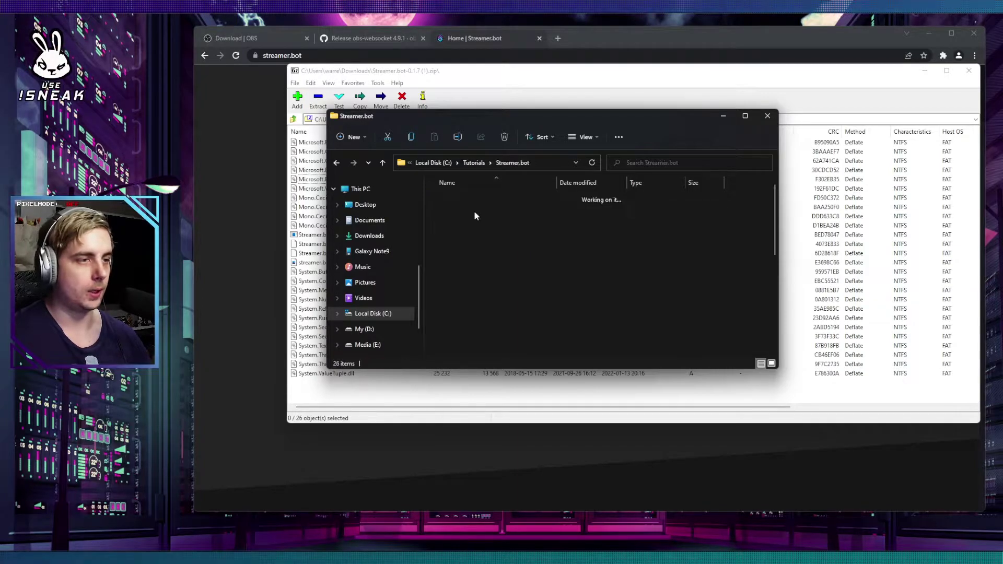
{"action": "scroll", "coordinate": [504, 249], "scroll_direction": "down", "scroll_amount": 3}
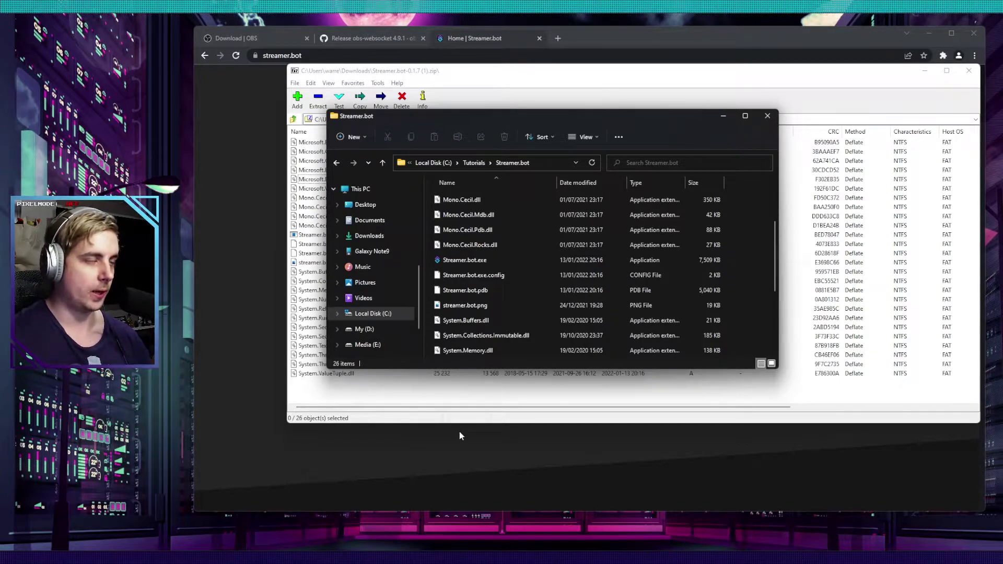
- Examine the obs-websocket 4.9.1 release page, from its version requirements to the downloadable assets, and minimize the browser
{"action": "left_click", "coordinate": [387, 39]}
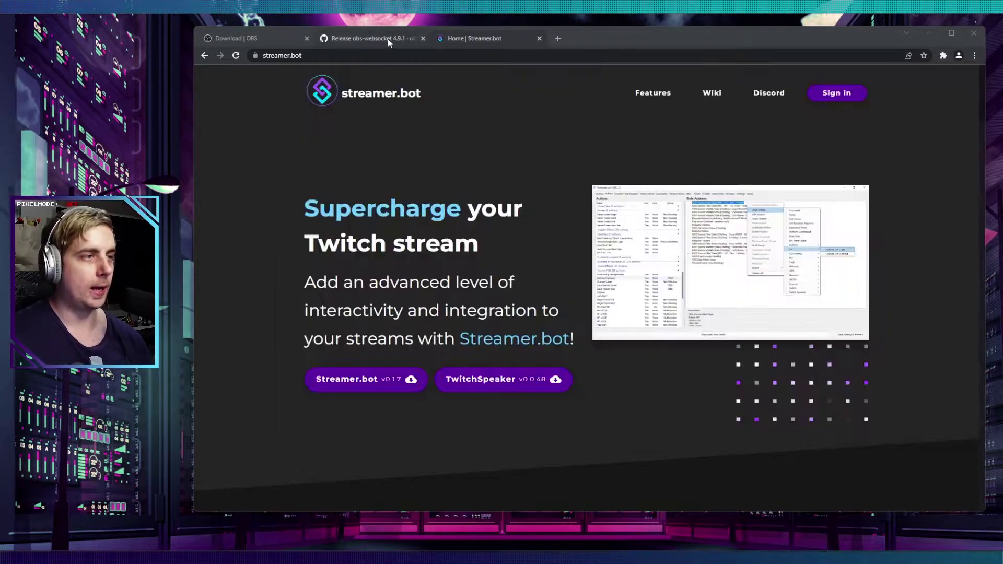
{"action": "scroll", "coordinate": [577, 279], "scroll_direction": "up", "scroll_amount": 20}
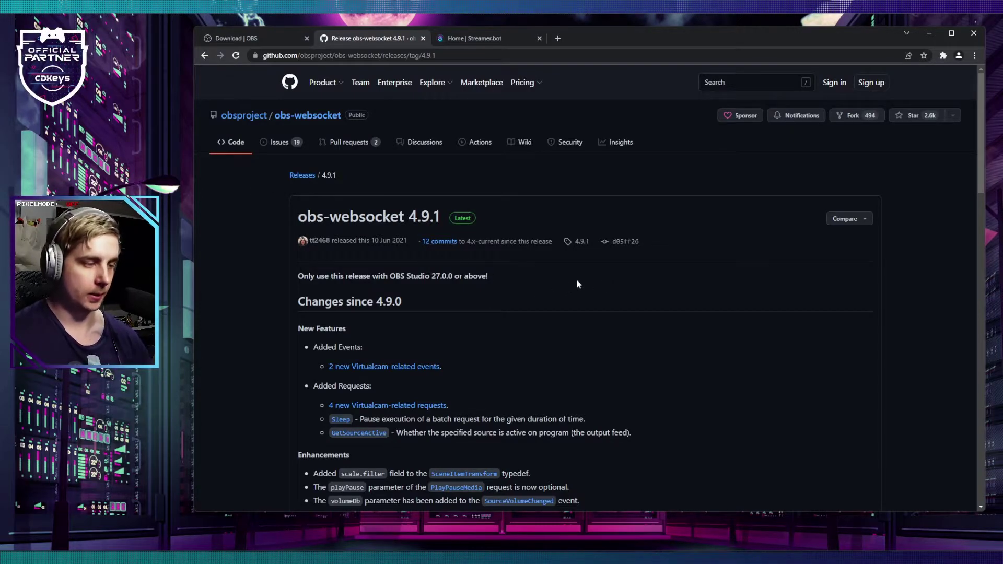
{"action": "scroll", "coordinate": [708, 284], "scroll_direction": "down", "scroll_amount": 15}
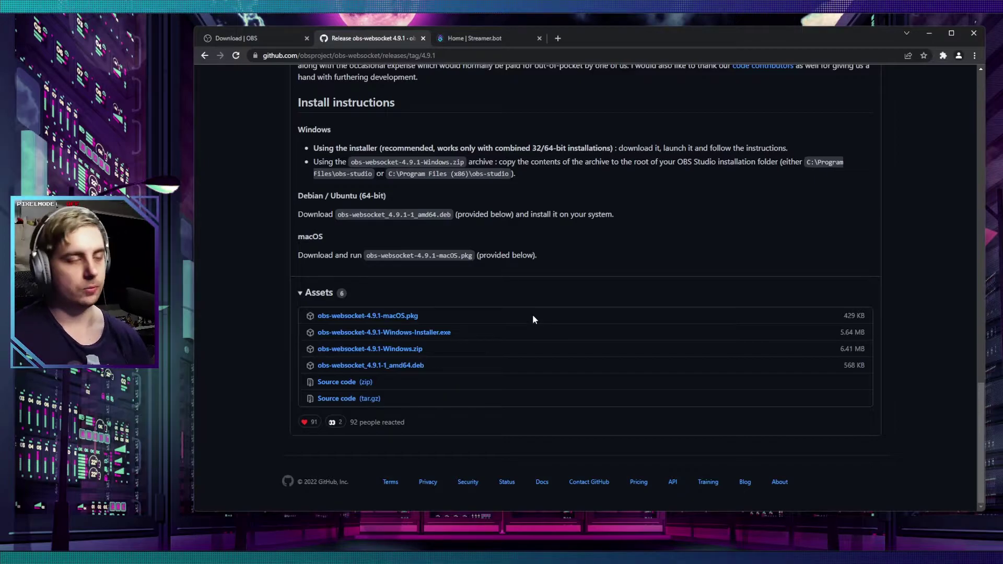
{"action": "left_click", "coordinate": [932, 39]}
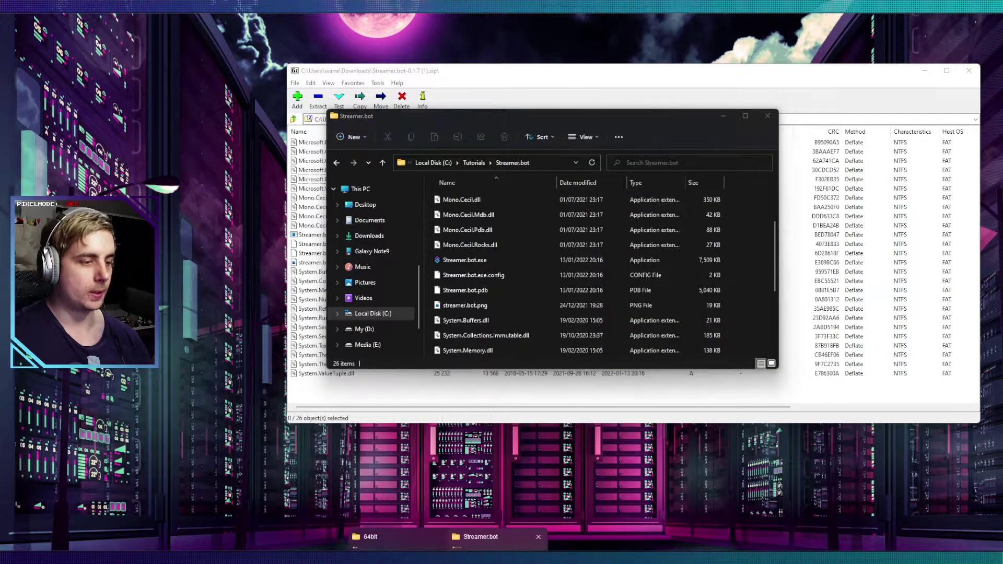
- Switch to the 64bit folder to launch OBS and open the WebSockets Server Settings
{"action": "left_click", "coordinate": [397, 539]}
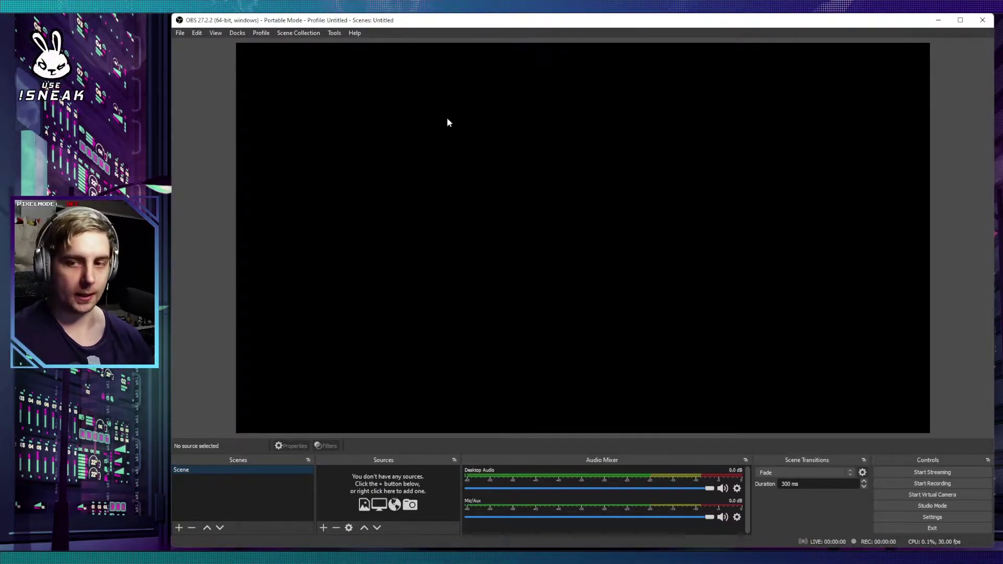
{"action": "left_click", "coordinate": [336, 33]}
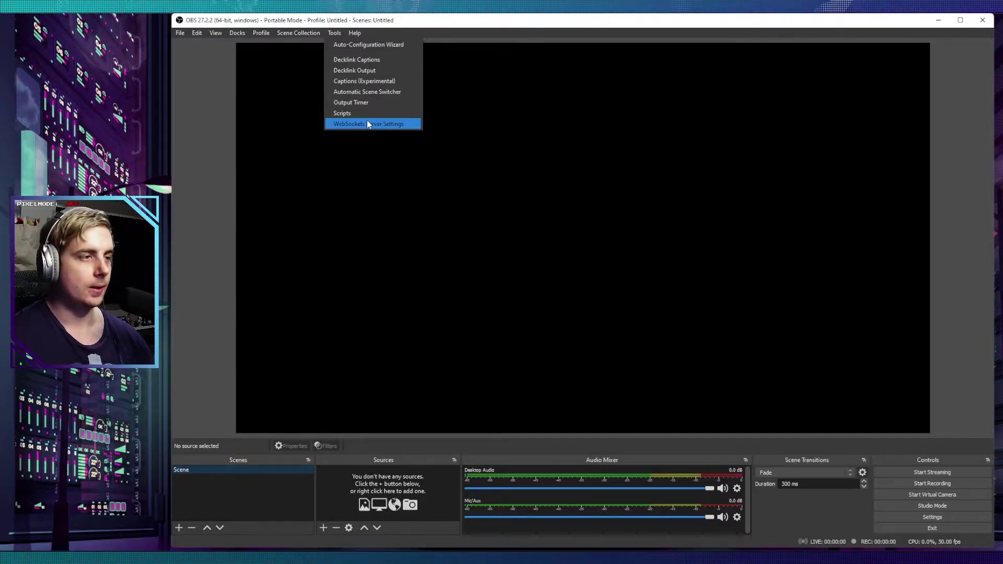
{"action": "left_click", "coordinate": [367, 124]}
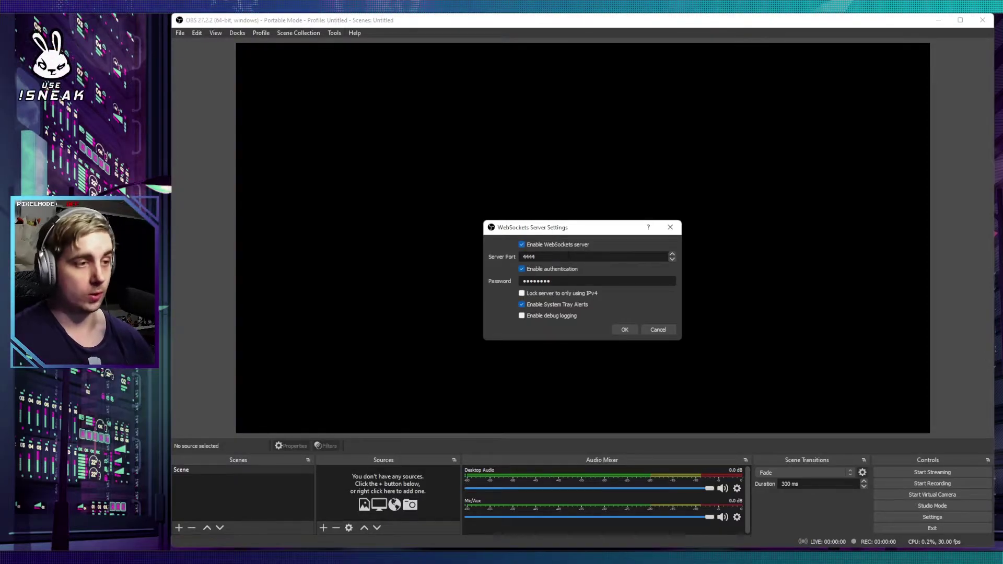
- Disable authentication for the WebSockets server, accept running it without a password, and apply the settings
{"action": "double_click", "coordinate": [569, 255]}
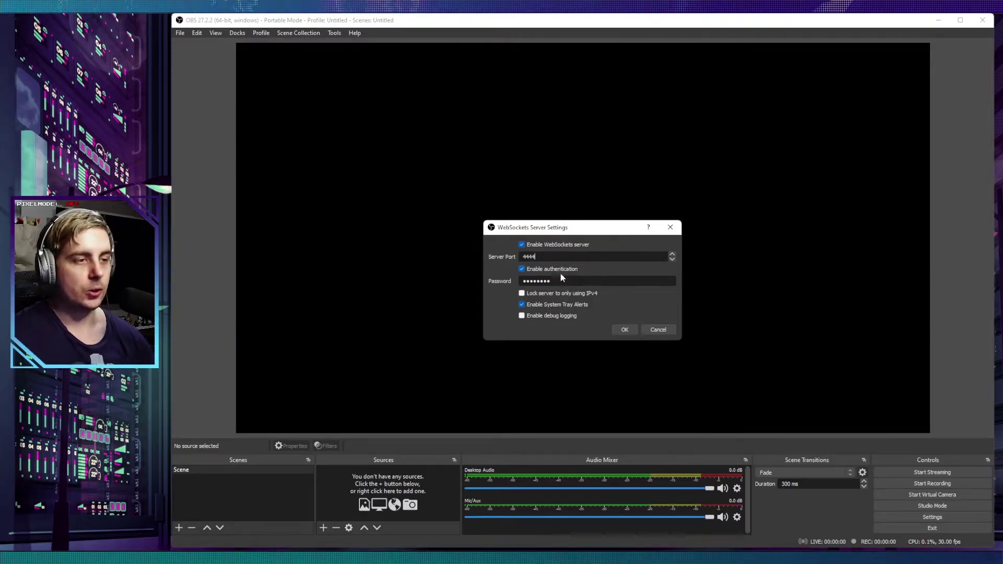
{"action": "key", "text": "ctrl+a"}
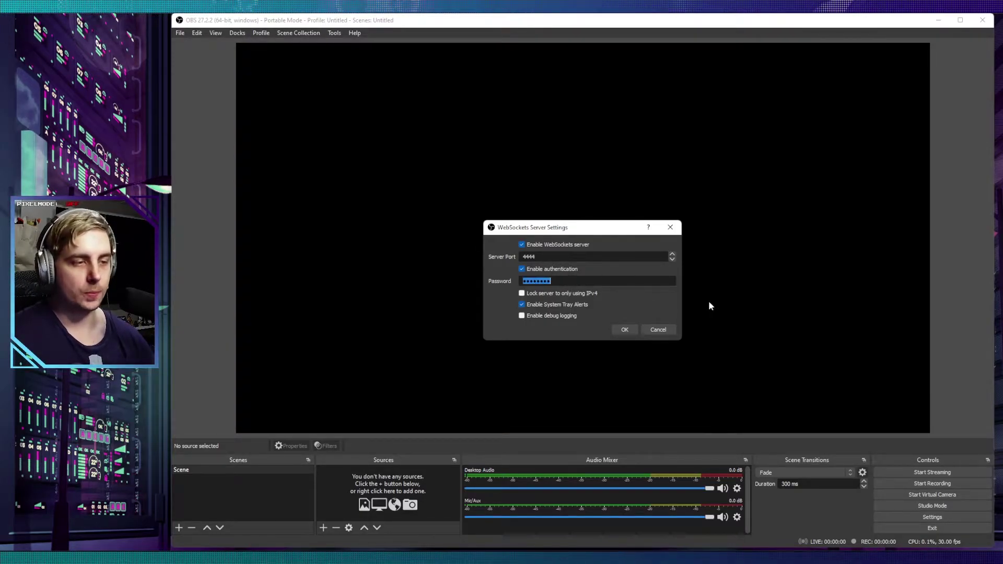
{"action": "left_click", "coordinate": [557, 271]}
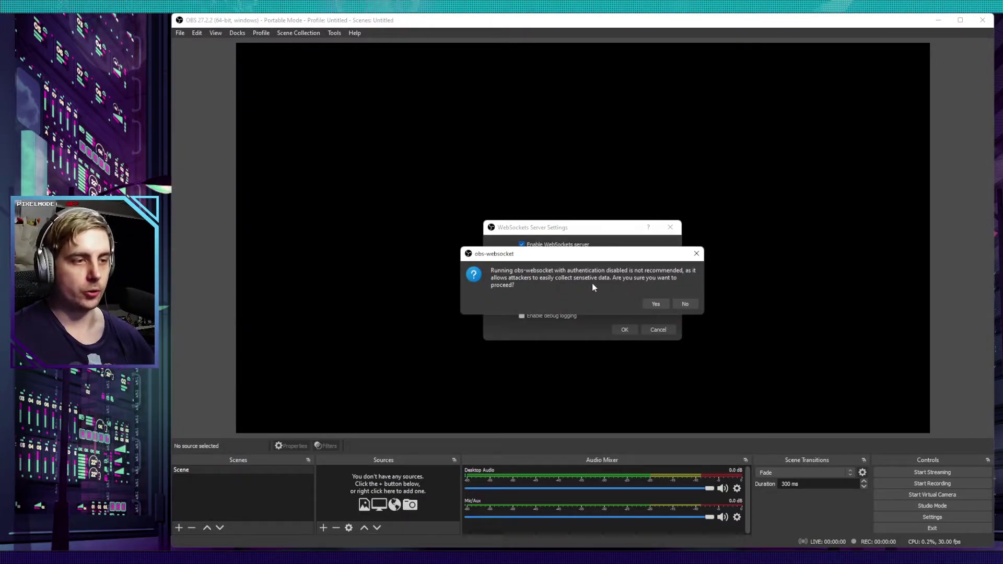
{"action": "left_click", "coordinate": [653, 305]}
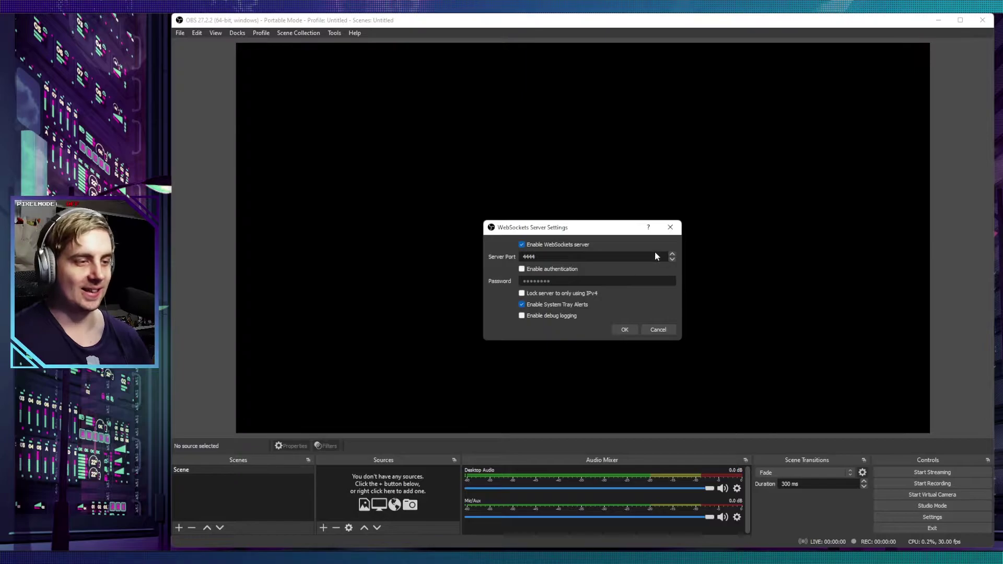
{"action": "left_click", "coordinate": [625, 329]}
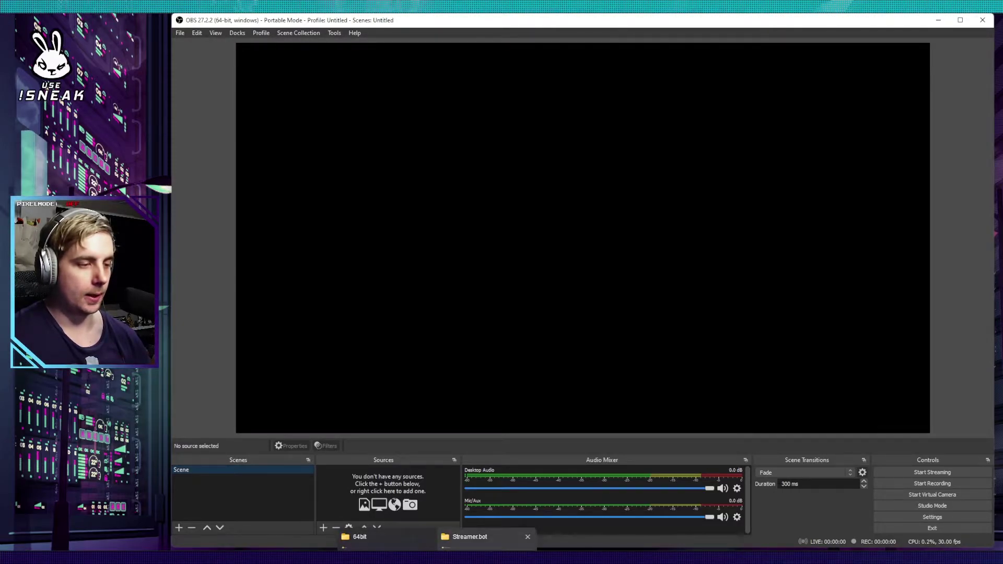
- Launch Streamer.bot.exe from the Streamer.bot folder and start connecting the broadcaster account to Twitch
{"action": "left_click", "coordinate": [473, 539]}
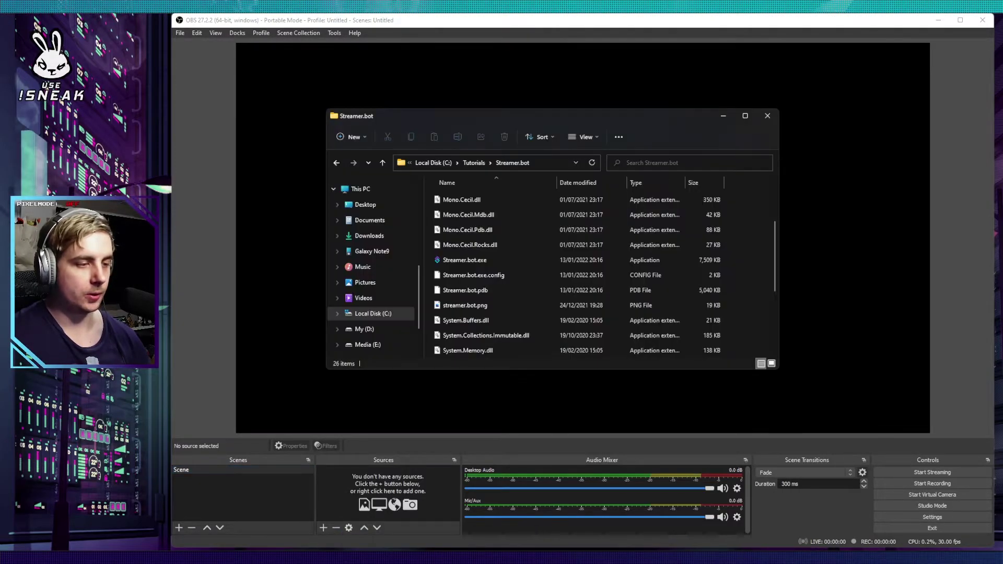
{"action": "left_click", "coordinate": [497, 258]}
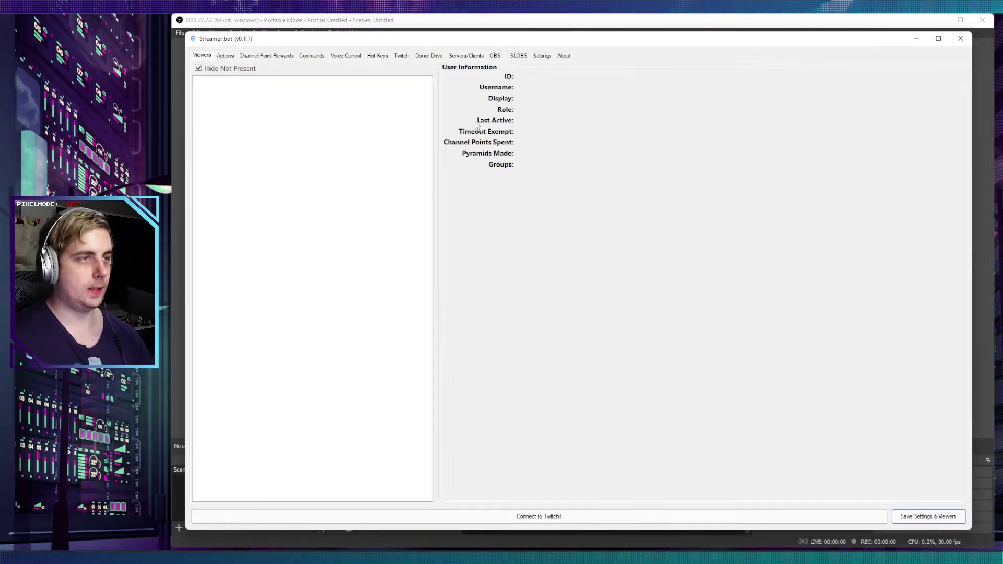
{"action": "left_click", "coordinate": [541, 58]}
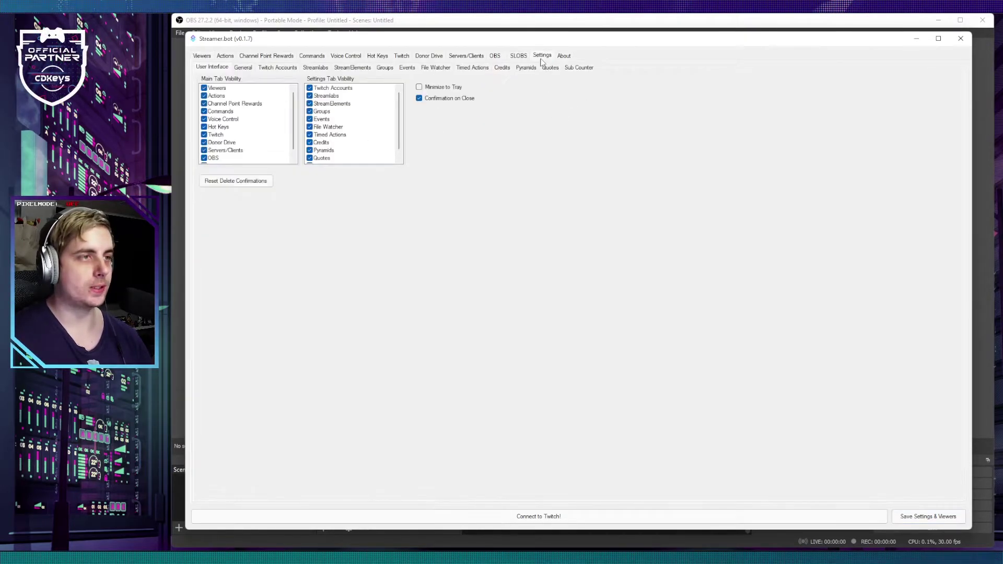
{"action": "left_click", "coordinate": [280, 70]}
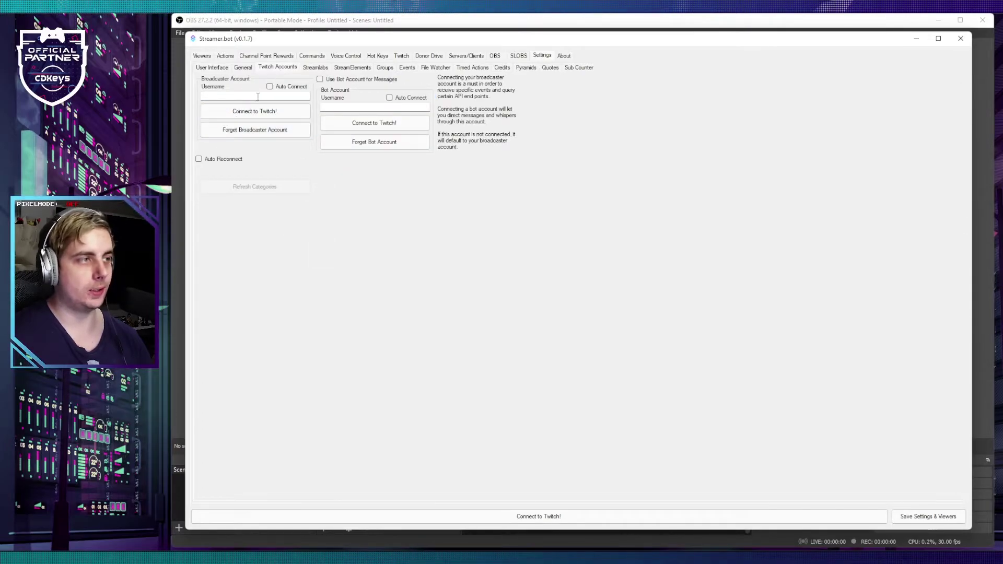
{"action": "left_click", "coordinate": [284, 110]}
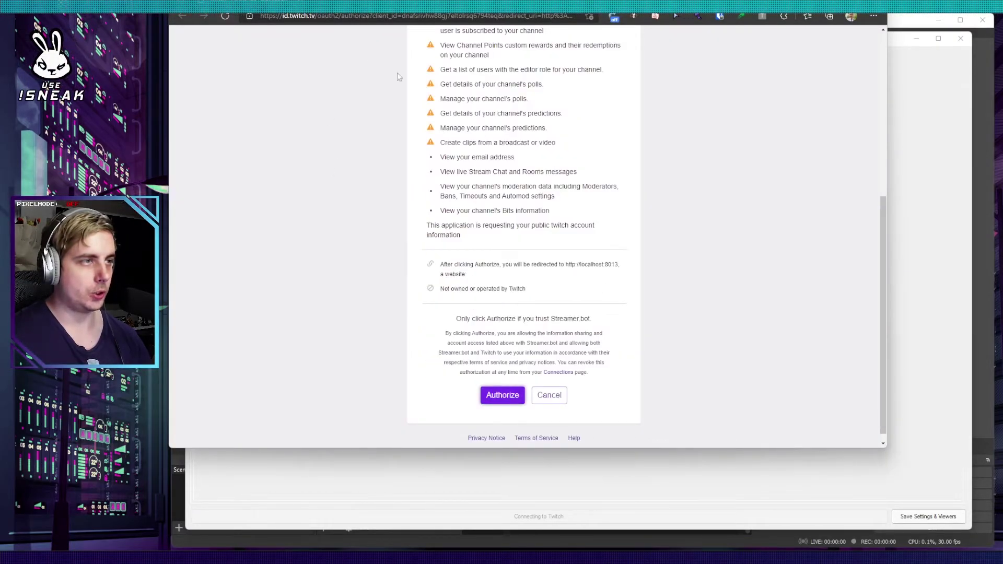
- Authorize Streamer.bot's access to the Twitch broadcaster account, close the redirect page, and enable Auto Reconnect for the Twitch accounts
{"action": "scroll", "coordinate": [453, 171], "scroll_direction": "up", "scroll_amount": 3}
{"action": "scroll", "coordinate": [468, 90], "scroll_direction": "up", "scroll_amount": 1}
{"action": "scroll", "coordinate": [407, 147], "scroll_direction": "down", "scroll_amount": 2}
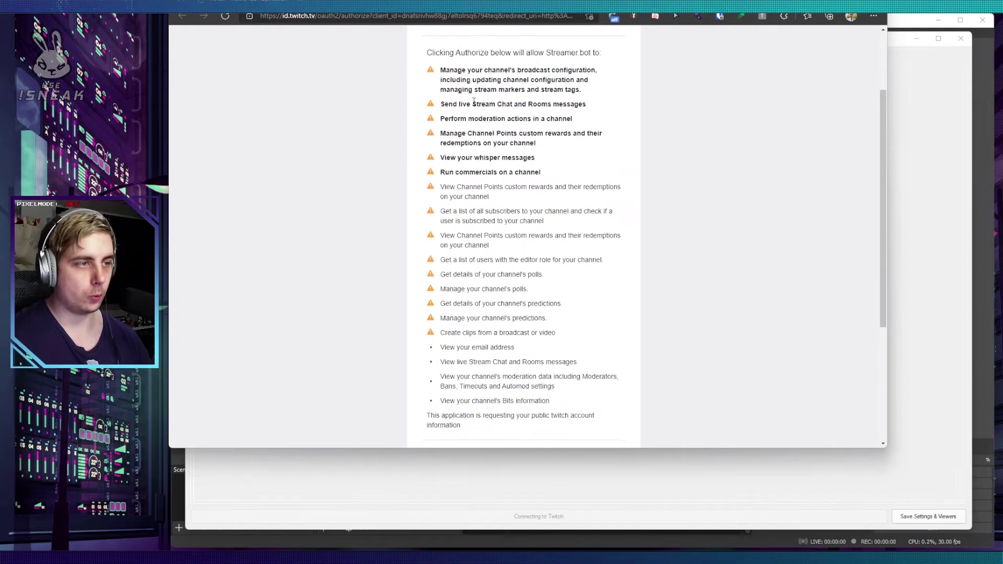
{"action": "scroll", "coordinate": [480, 198], "scroll_direction": "down", "scroll_amount": 3}
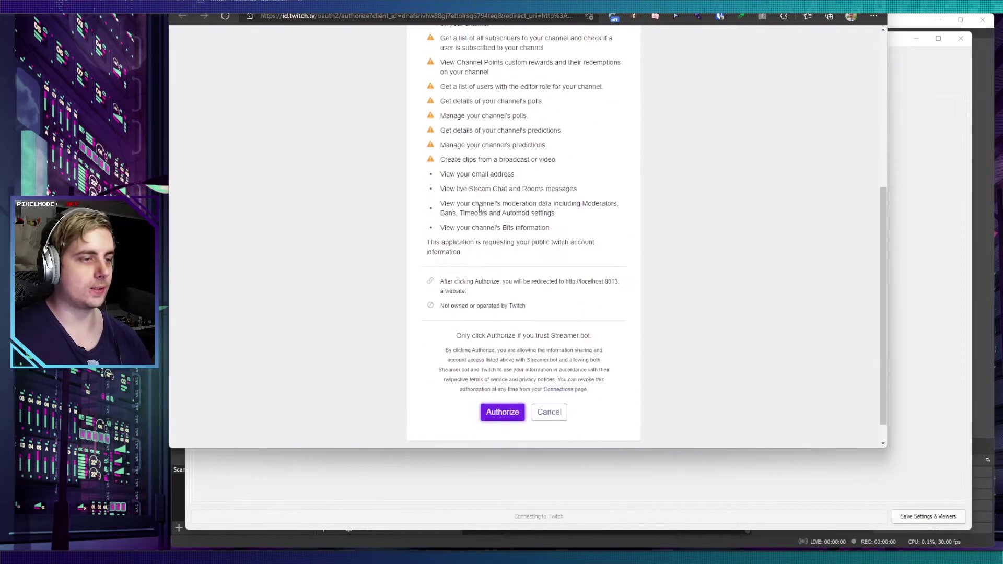
{"action": "left_click", "coordinate": [495, 391]}
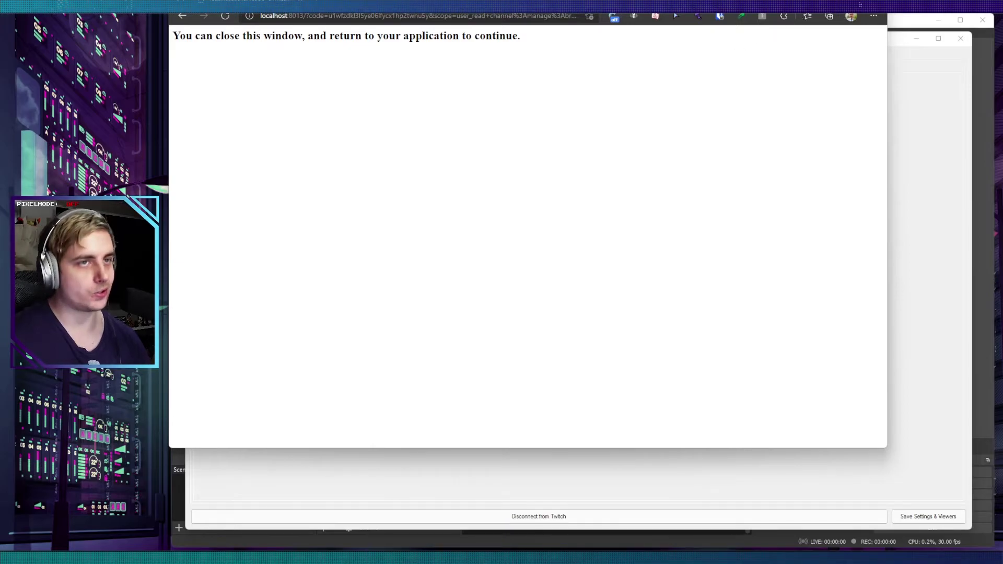
{"action": "key", "text": "ctrl+w"}
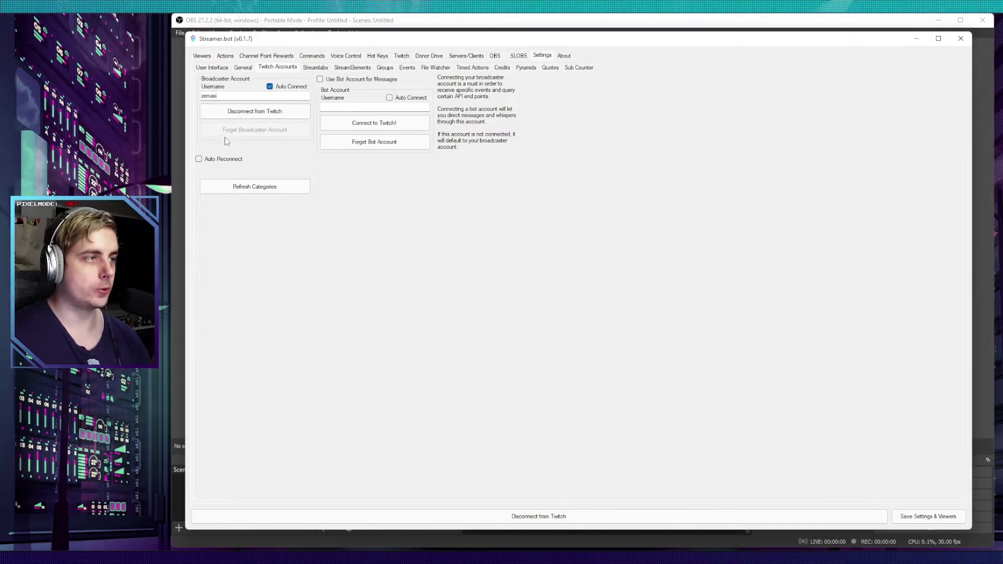
{"action": "left_click", "coordinate": [198, 159]}
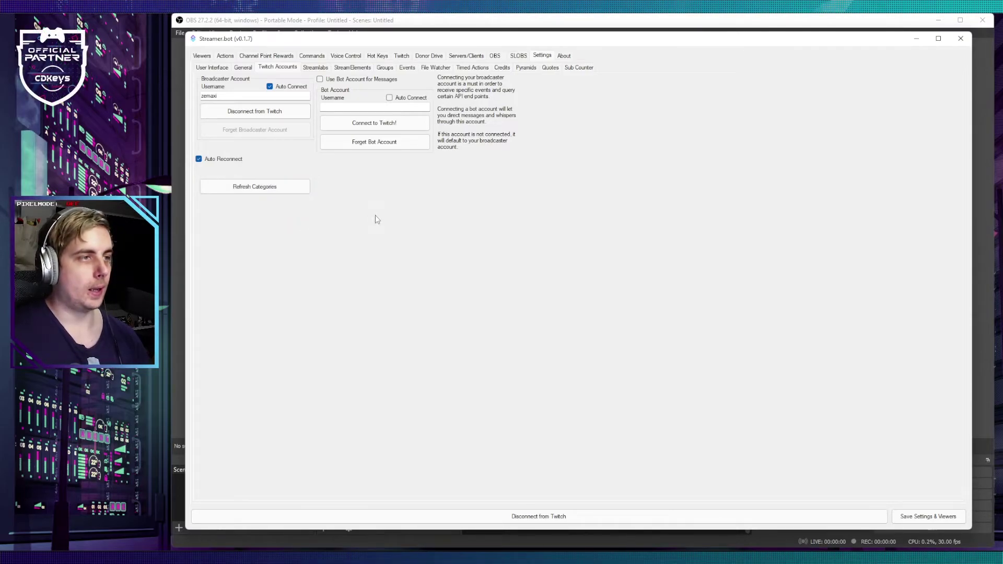
- Start adding an OBS connection in Streamer.bot and name it OBS_MAIN
{"action": "left_click", "coordinate": [494, 56]}
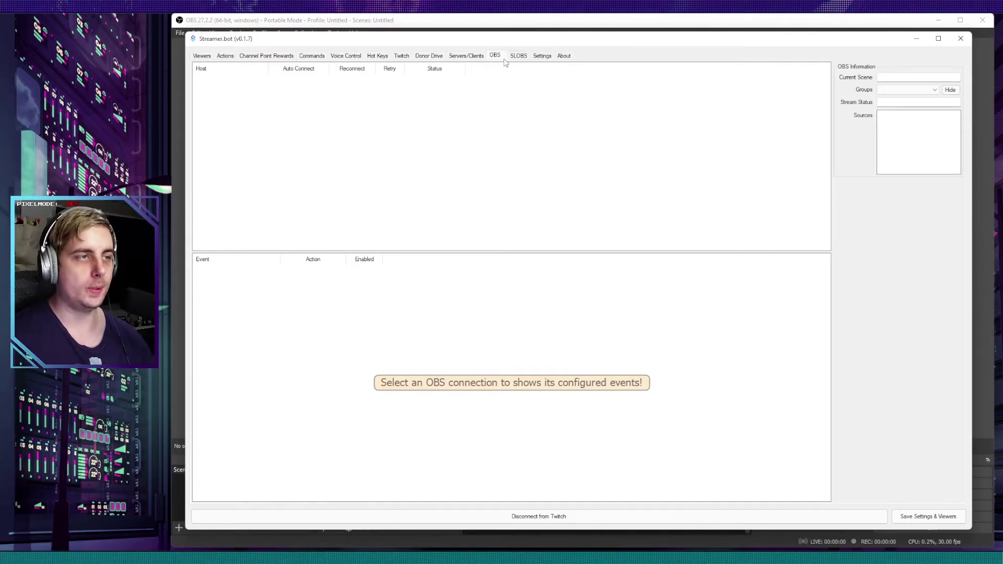
{"action": "right_click", "coordinate": [405, 109]}
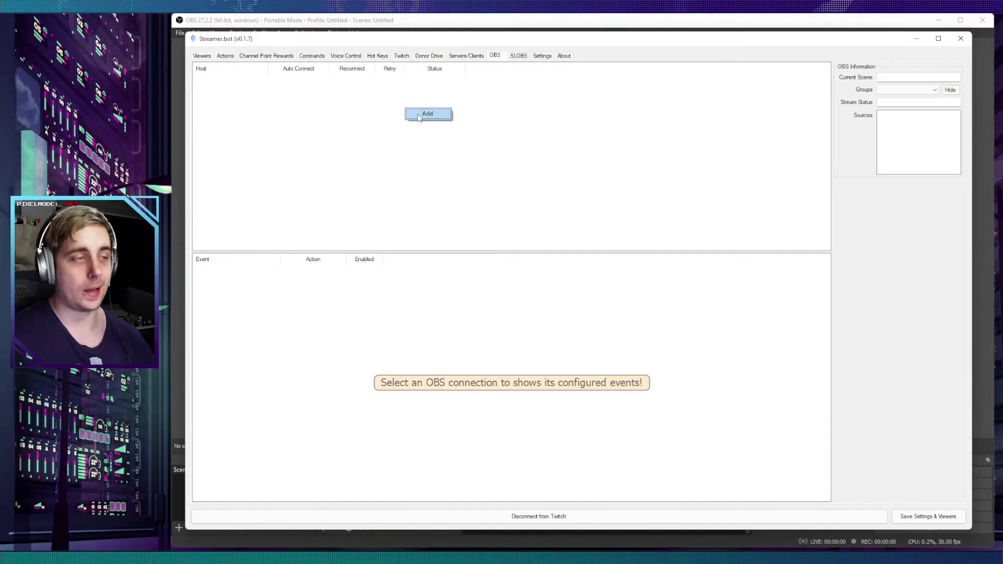
{"action": "left_click", "coordinate": [419, 116]}
{"action": "left_click_drag", "start_coordinate": [565, 228], "coordinate": [537, 149]}
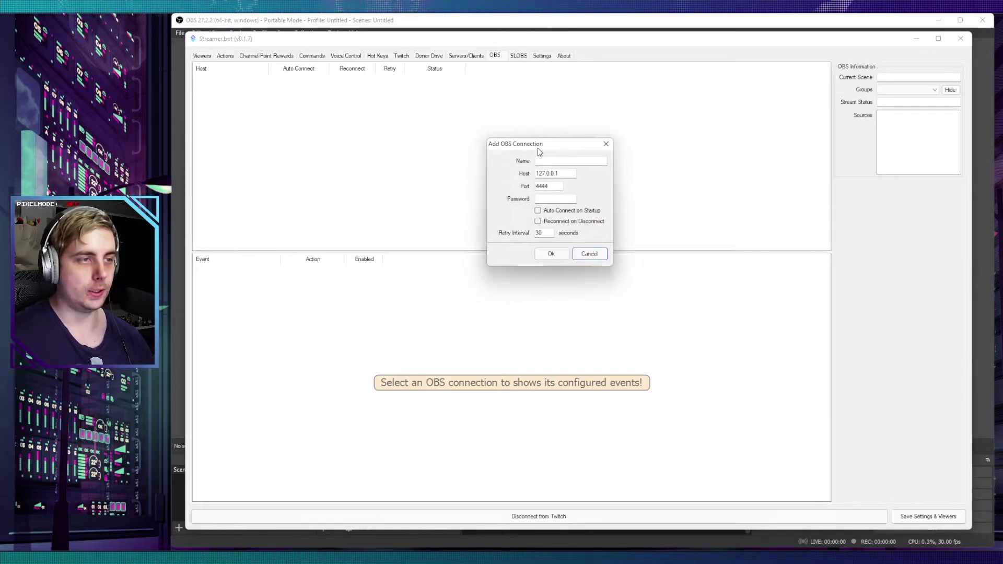
{"action": "left_click", "coordinate": [547, 161]}
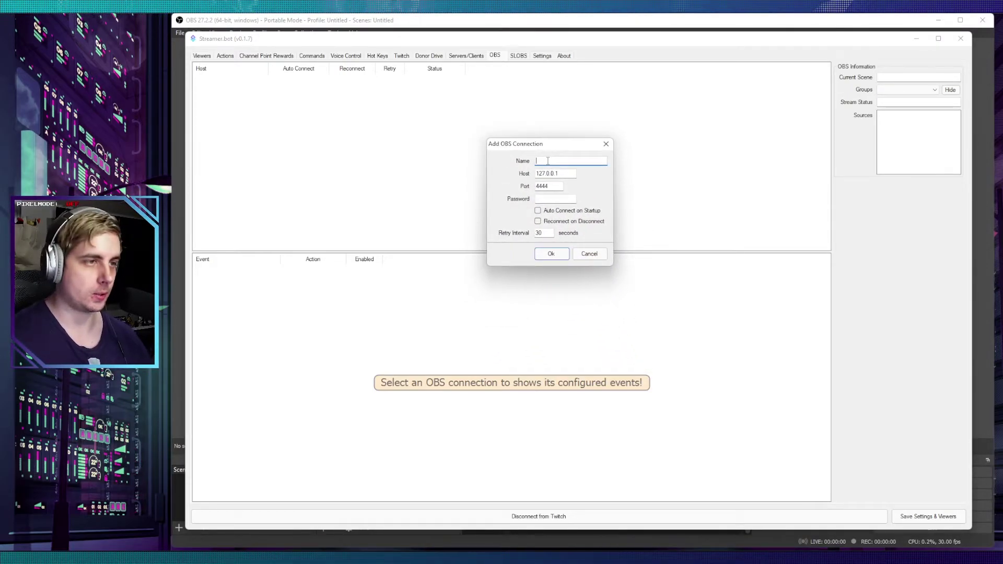
{"action": "type", "text": "OBS_MAI"}
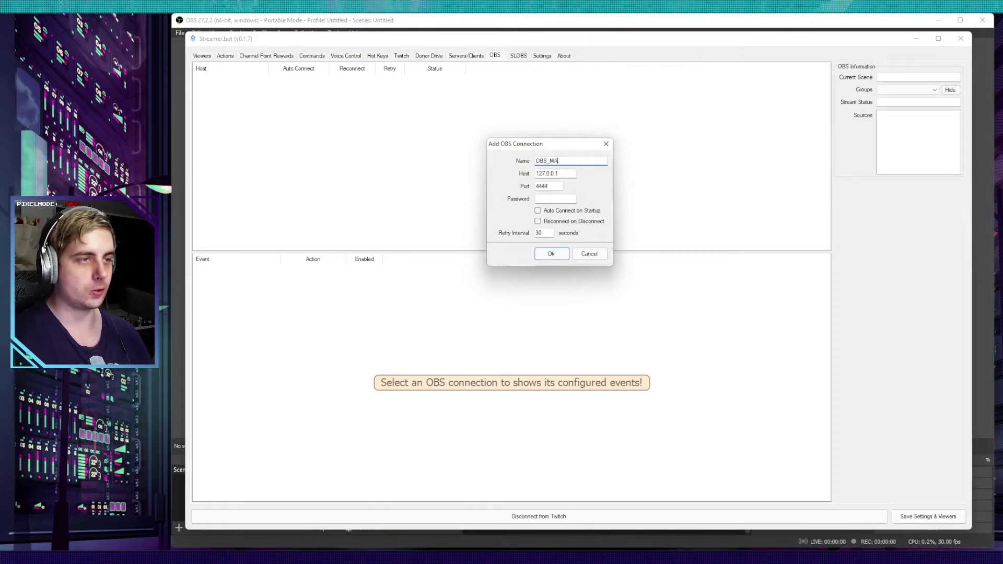
{"action": "type", "text": "N"}
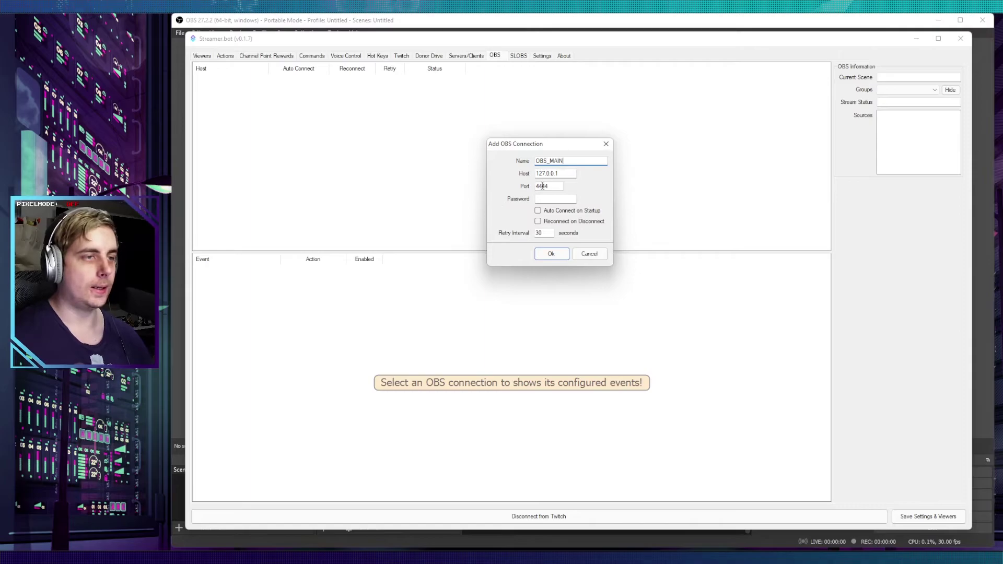
- Check the connection's host and port against the server port in the WebSockets Server Settings of OBS, and return to Streamer.bot
{"action": "left_click", "coordinate": [574, 175]}
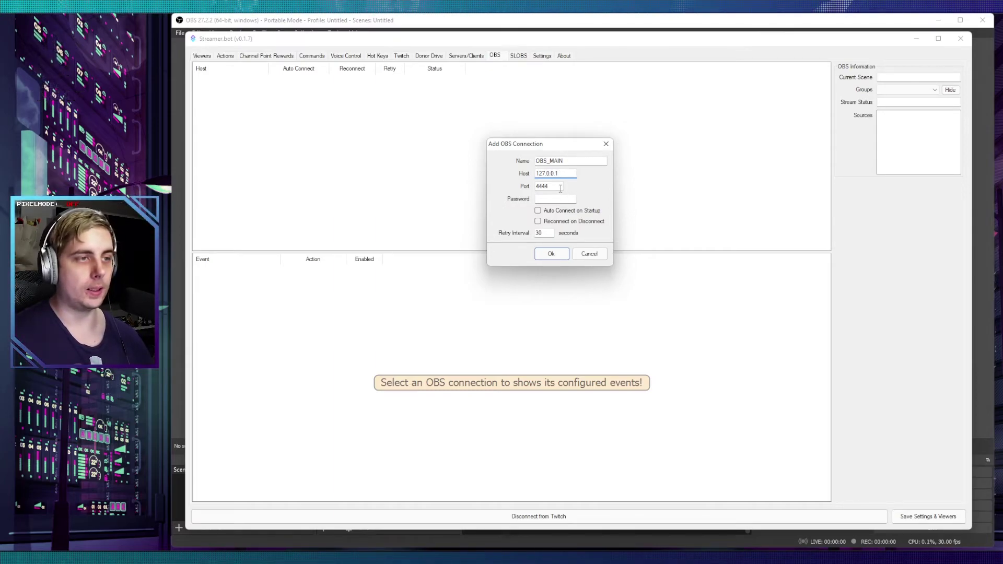
{"action": "double_click", "coordinate": [560, 187]}
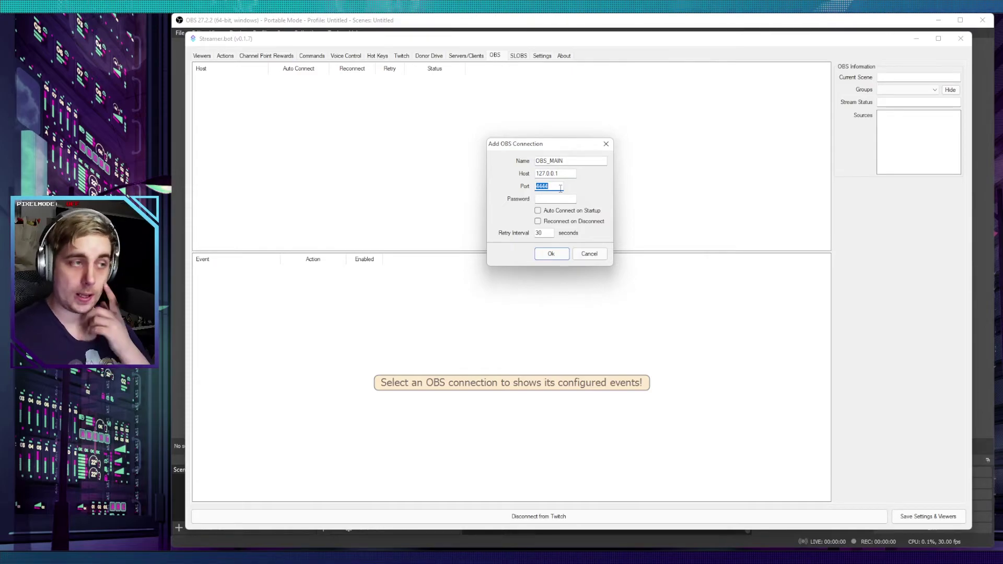
{"action": "key", "text": "alt+Tab"}
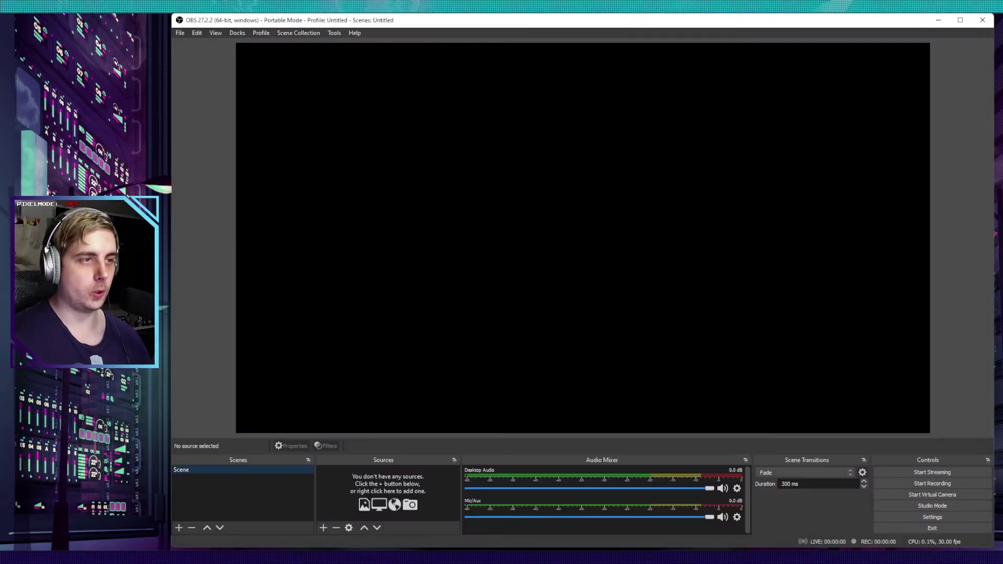
{"action": "left_click", "coordinate": [339, 34]}
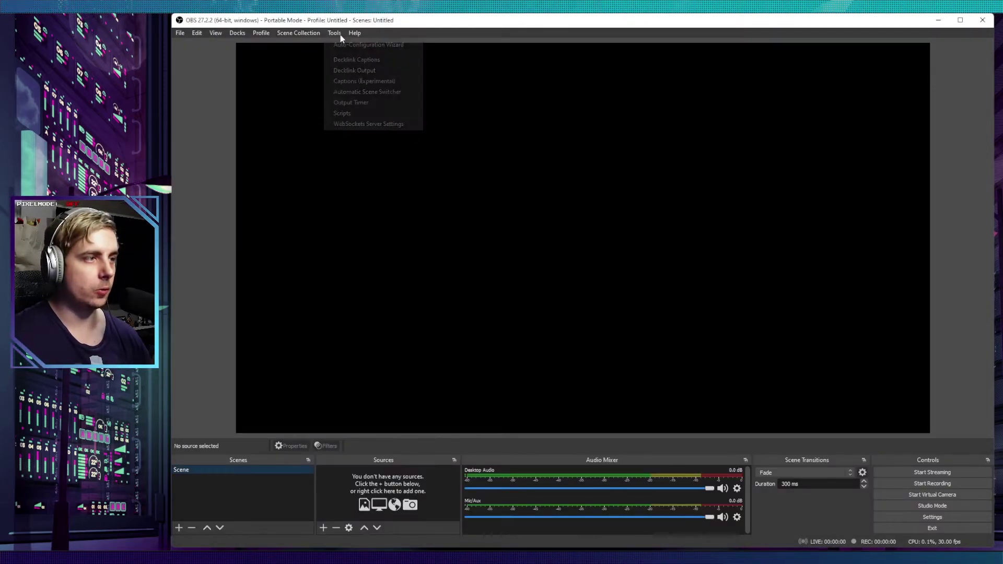
{"action": "left_click", "coordinate": [346, 114]}
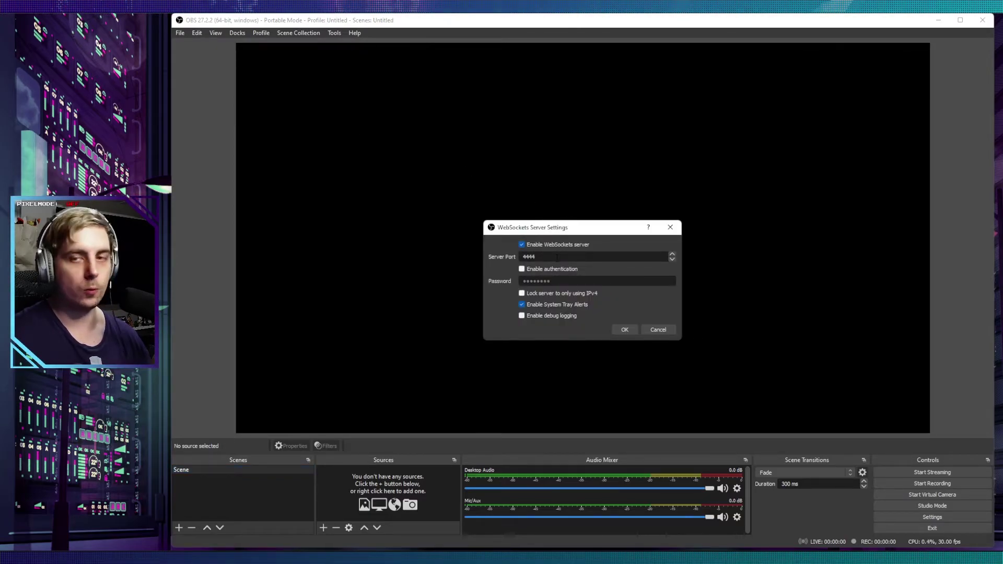
{"action": "key", "text": "alt+Tab"}
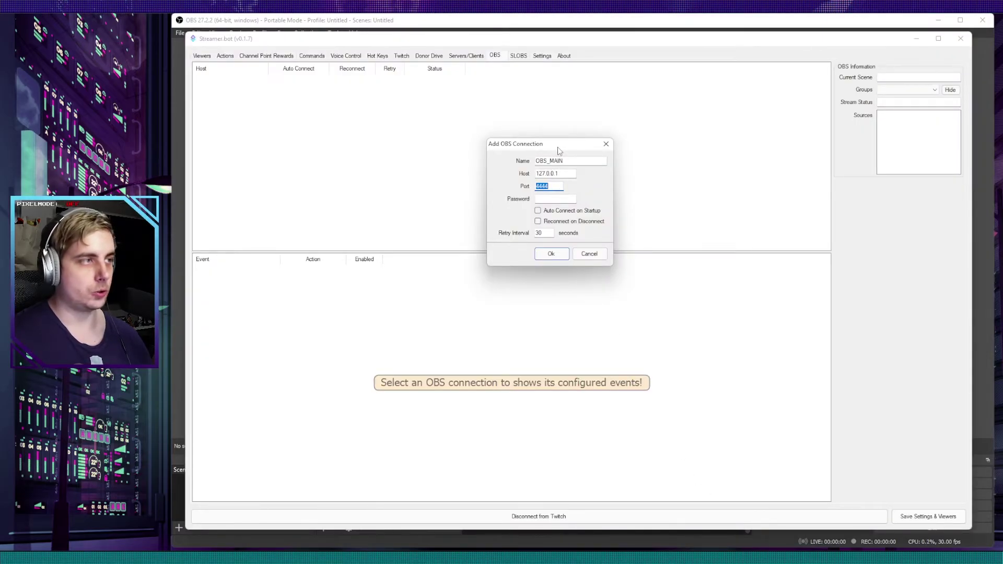
- Enable Auto Connect on Startup and Reconnect on Disconnect, set the retry interval to 10 seconds, and save the OBS connection
{"action": "left_click", "coordinate": [539, 199]}
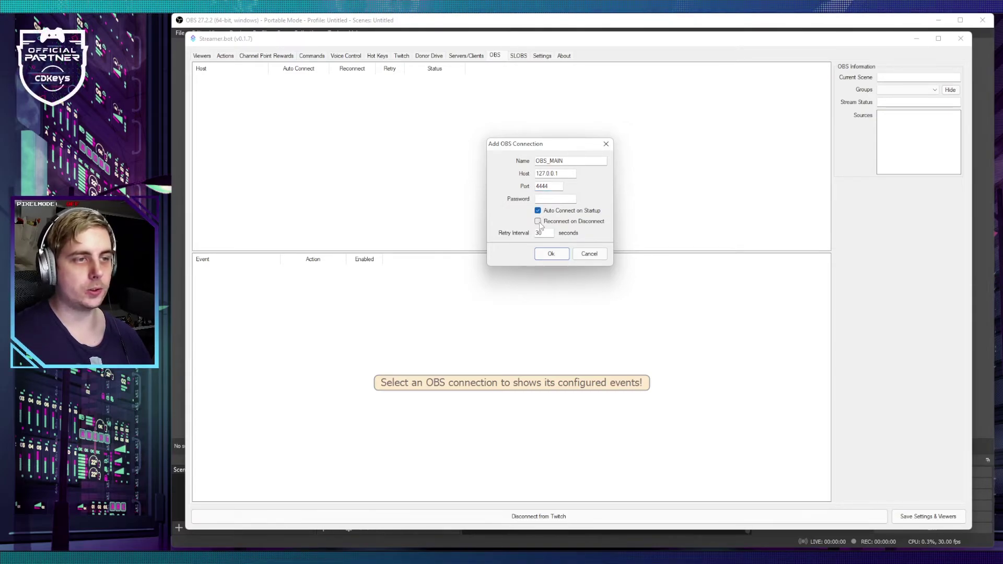
{"action": "double_click", "coordinate": [539, 233]}
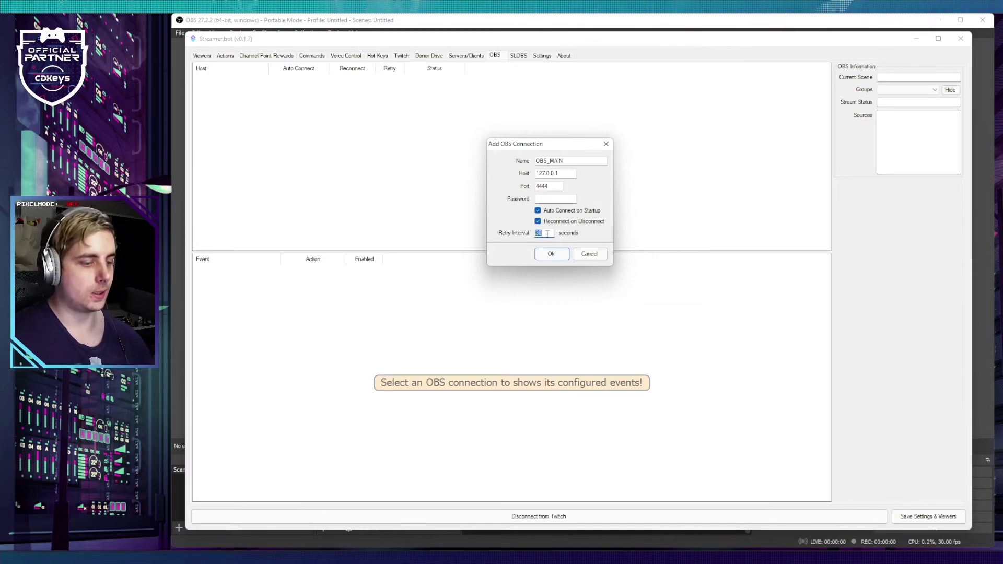
{"action": "type", "text": "1"}
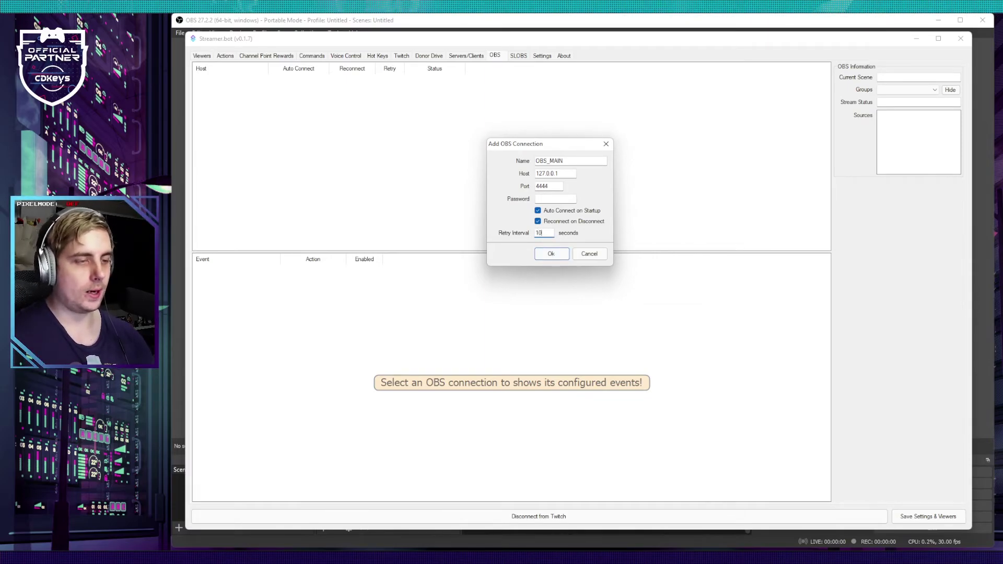
{"action": "type", "text": "0"}
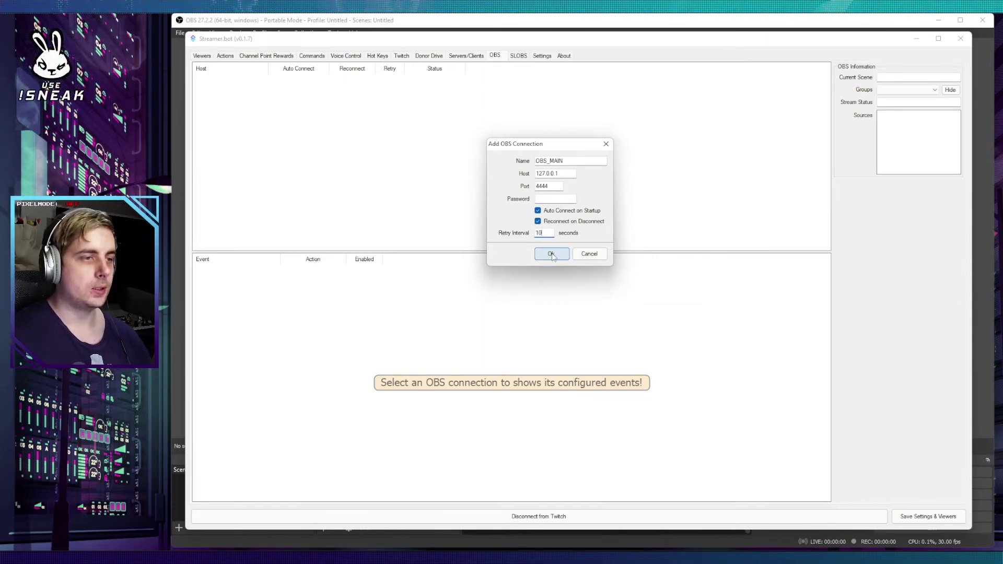
{"action": "left_click", "coordinate": [551, 255]}
- Connect Streamer.bot to OBS through the OBS_MAIN connection
{"action": "left_click", "coordinate": [428, 79]}
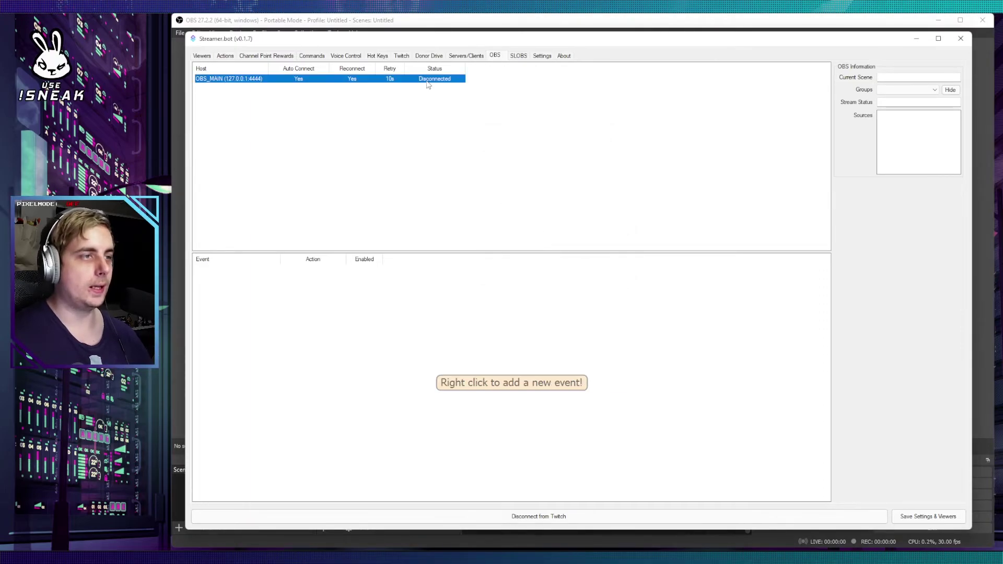
{"action": "right_click", "coordinate": [428, 84]}
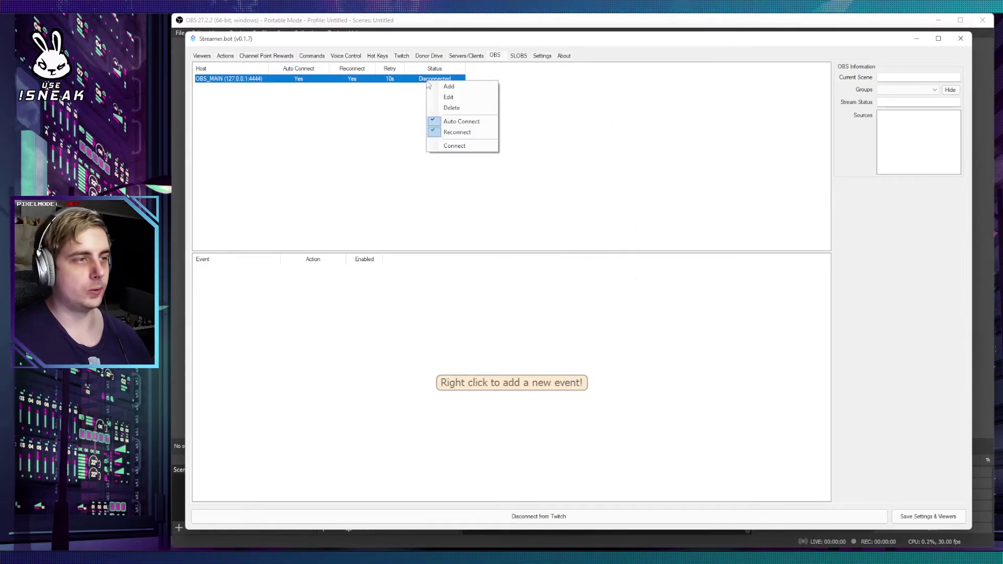
{"action": "left_click", "coordinate": [460, 145]}
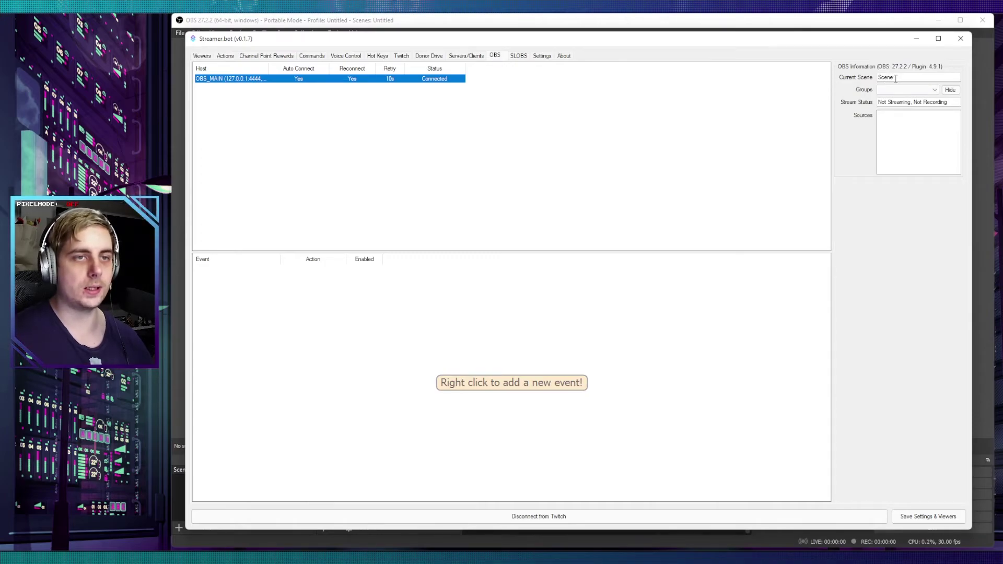
- Switch to OBS, dismiss the WebSockets Server Settings, and add a new scene named Game
{"action": "key", "text": "alt+Tab"}
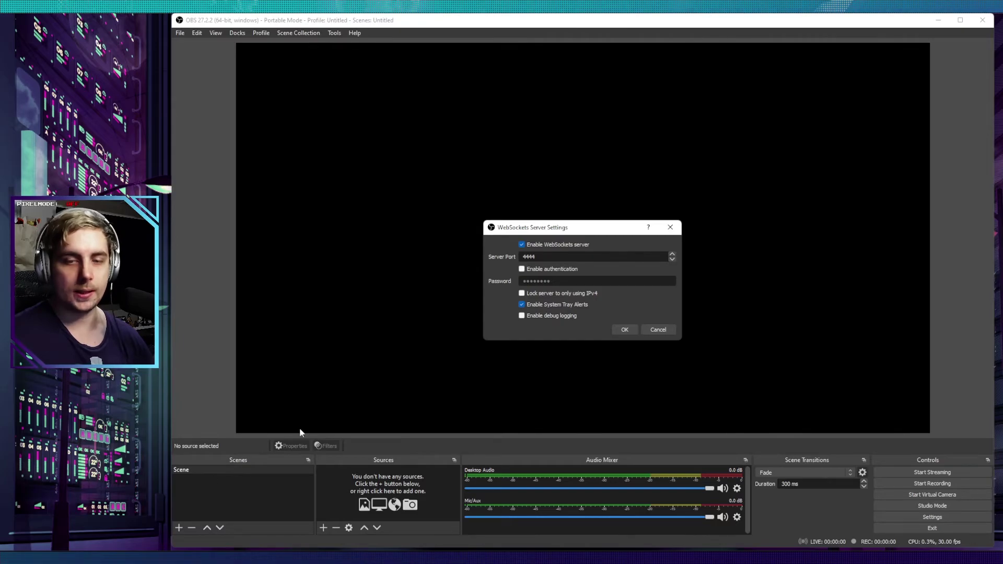
{"action": "left_click", "coordinate": [667, 331]}
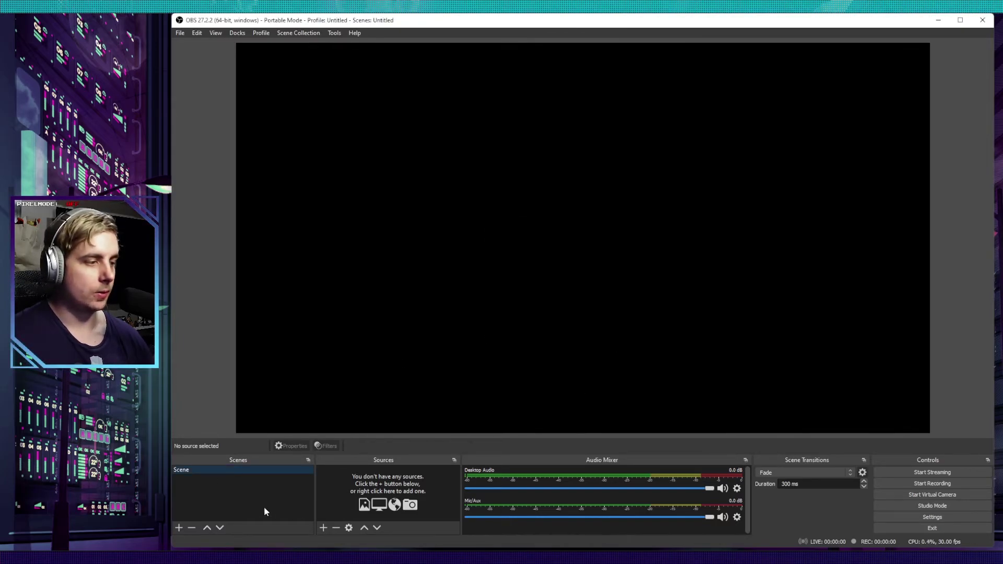
{"action": "right_click", "coordinate": [237, 487]}
{"action": "left_click", "coordinate": [263, 492]}
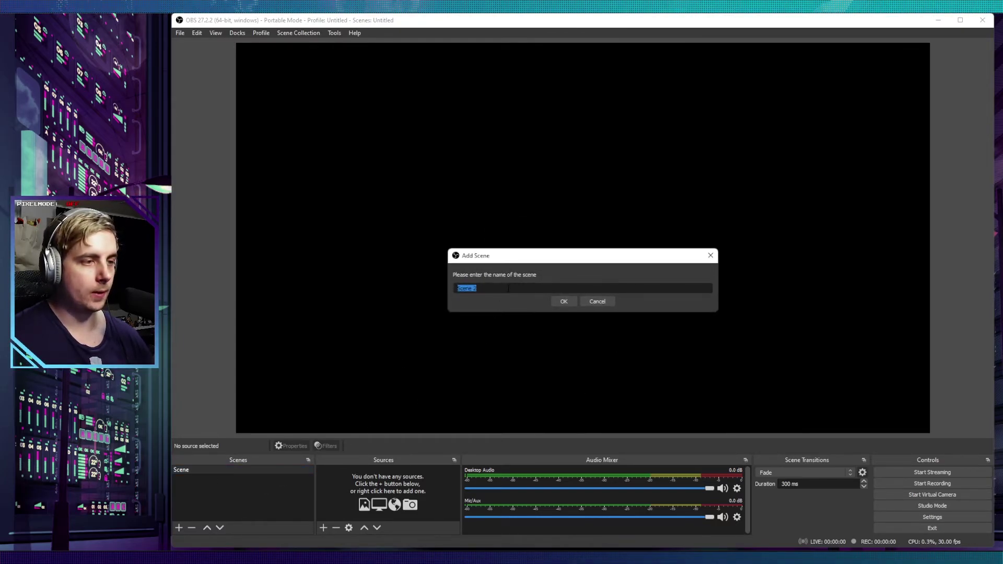
{"action": "type", "text": "Game"}
{"action": "key", "text": "Return"}
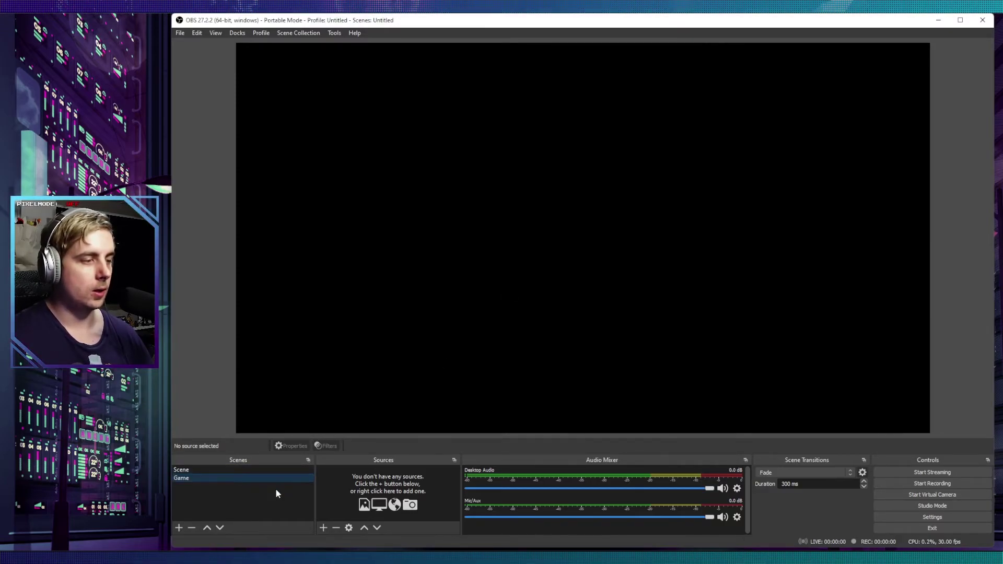
- Switch to Streamer.bot to check the current OBS scene and look through the commands, channel point rewards, and actions
{"action": "key", "text": "alt+Tab"}
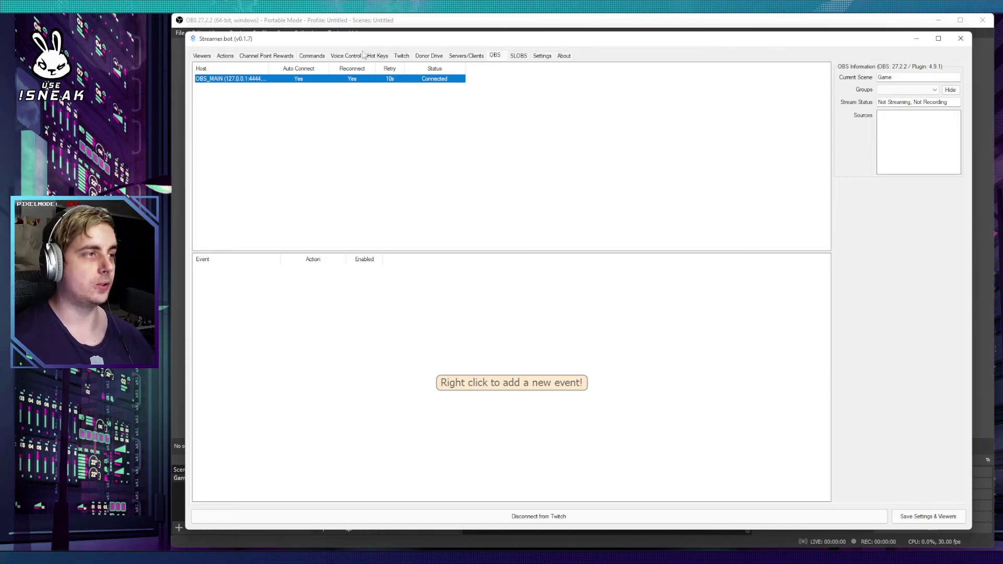
{"action": "left_click", "coordinate": [306, 56]}
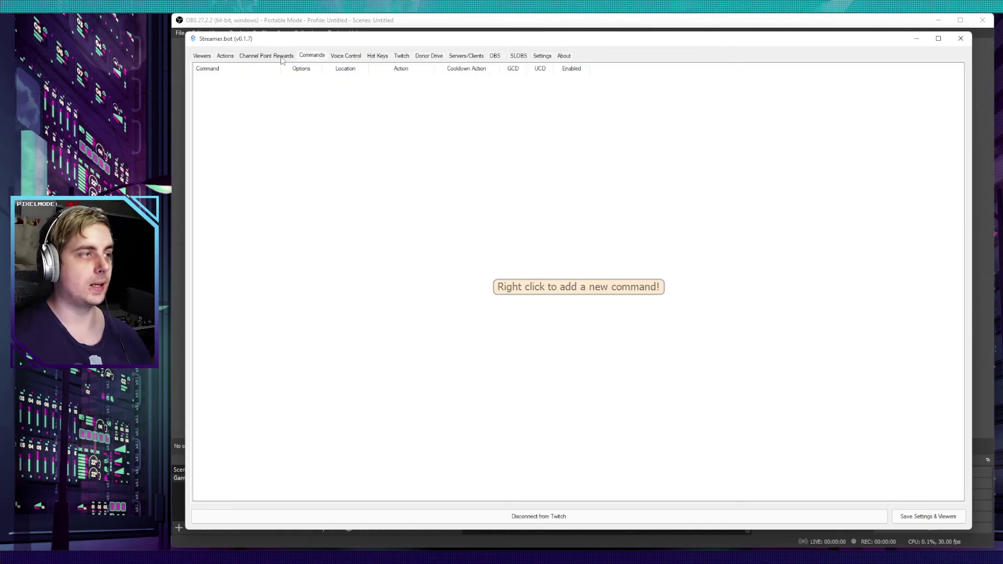
{"action": "left_click", "coordinate": [287, 57]}
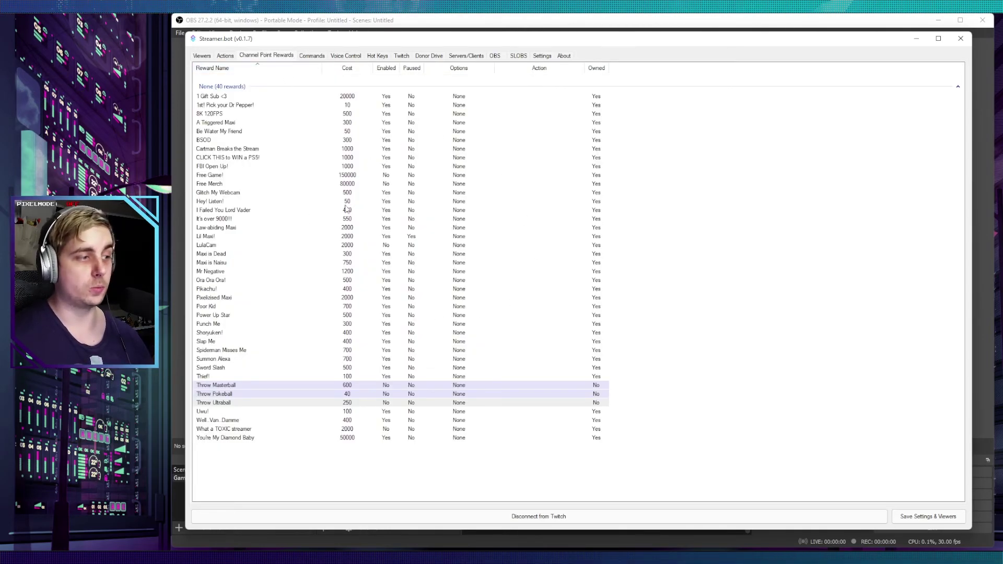
{"action": "left_click", "coordinate": [225, 55]}
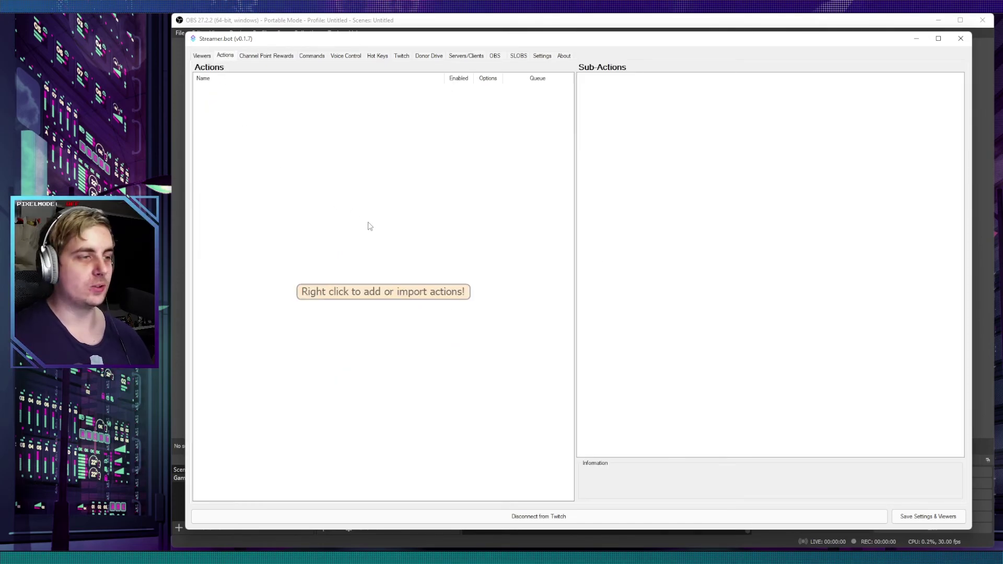
{"action": "right_click", "coordinate": [325, 132]}
{"action": "left_click", "coordinate": [415, 215]}
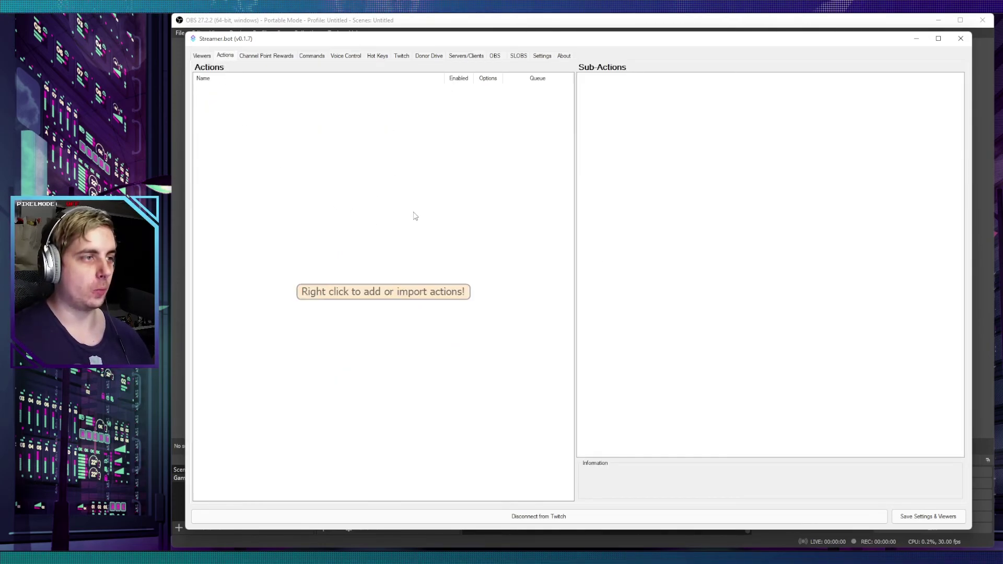